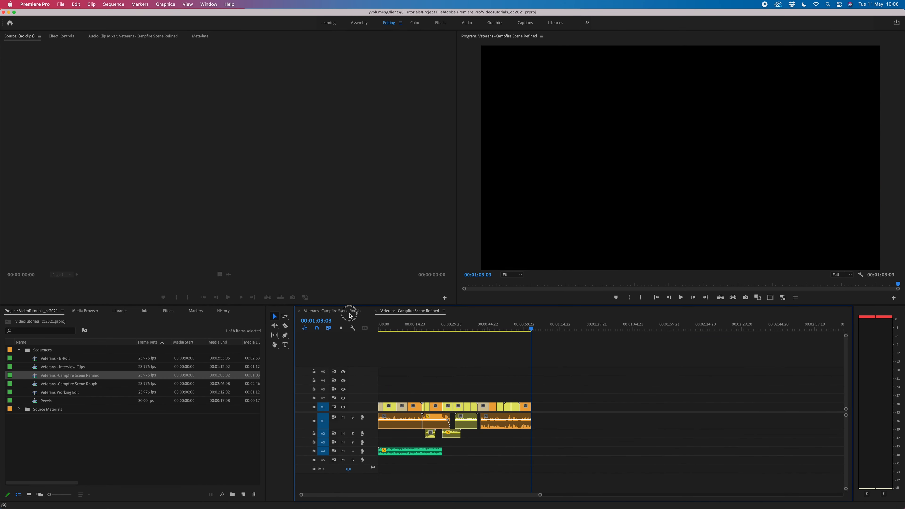
# - Compare the Veterans -Campfire Scene Refined and Veterans -Campfire Scene Rough sequences in the timeline
pyautogui.click(349, 311)
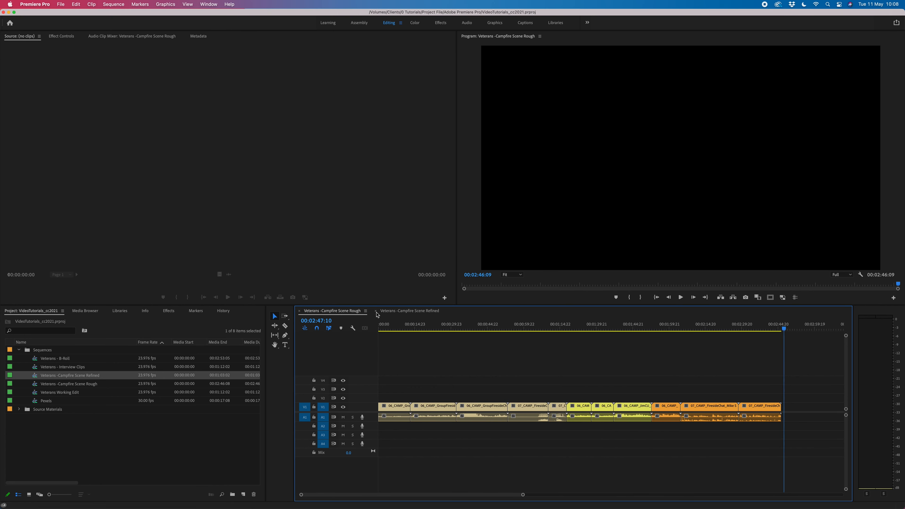
pyautogui.click(406, 311)
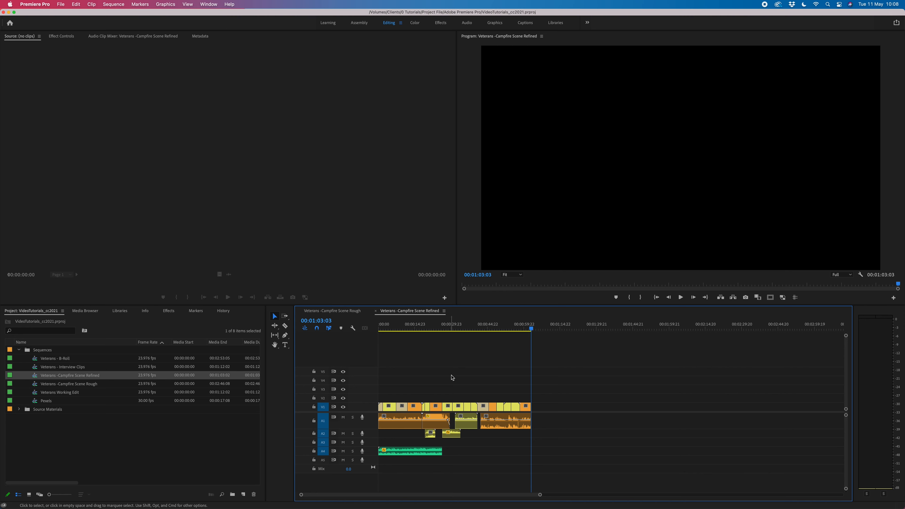
pyautogui.click(333, 311)
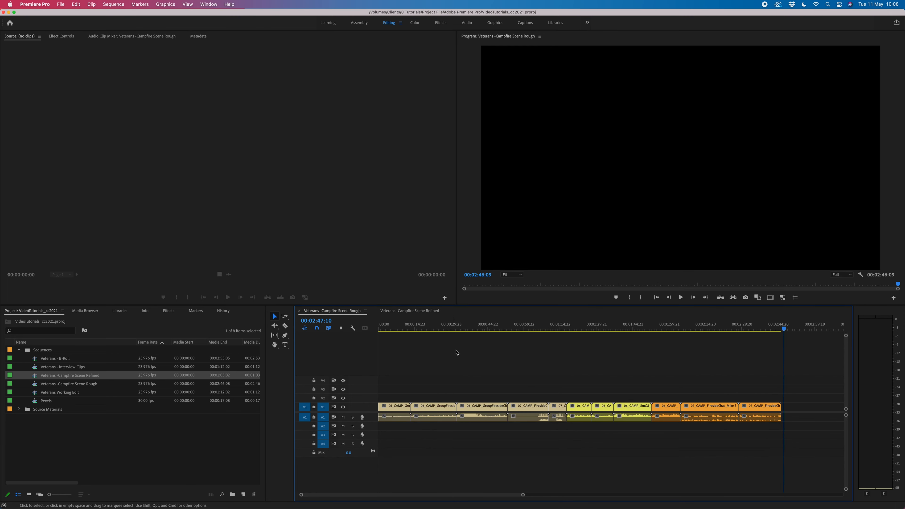
# - Scrub through the Rough sequence's colour-labelled groups of clips and briefly play the orange campfire section
pyautogui.moveTo(432, 330); pyautogui.dragTo(607, 348)
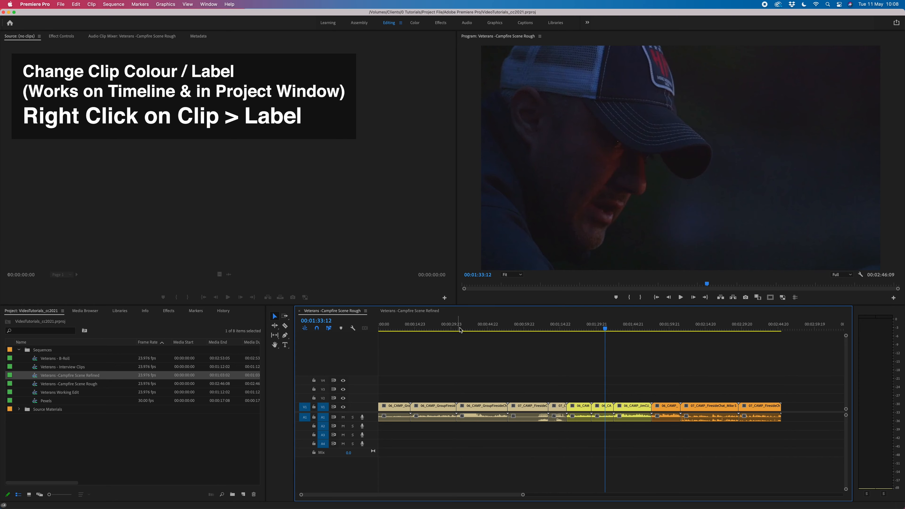
pyautogui.click(449, 328)
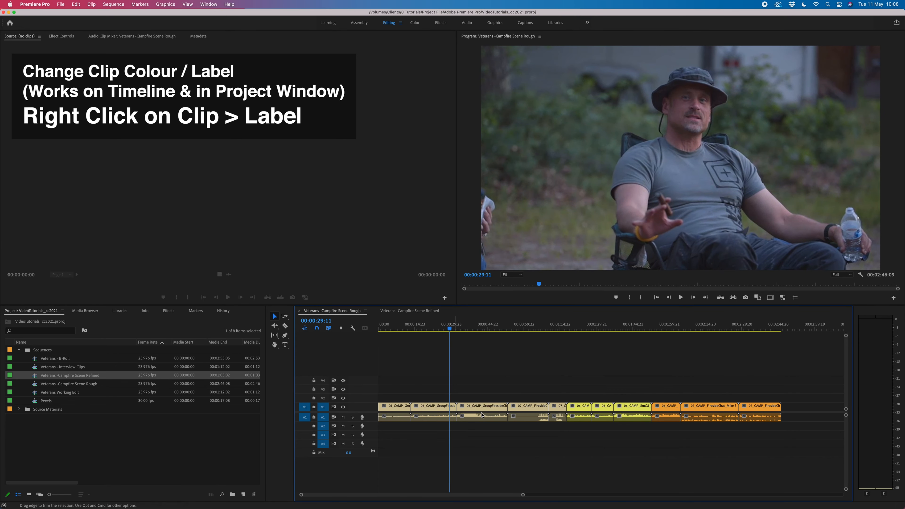
pyautogui.moveTo(430, 325); pyautogui.dragTo(542, 352)
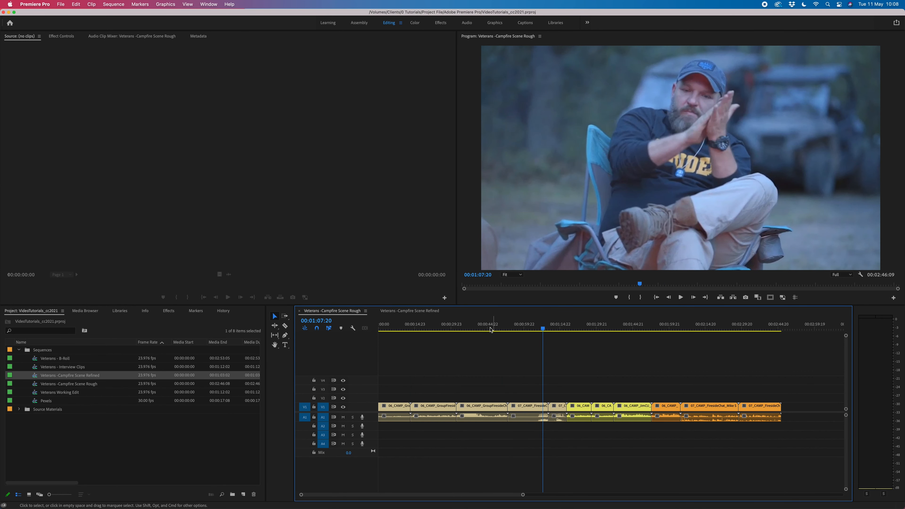
pyautogui.moveTo(491, 327); pyautogui.dragTo(708, 346)
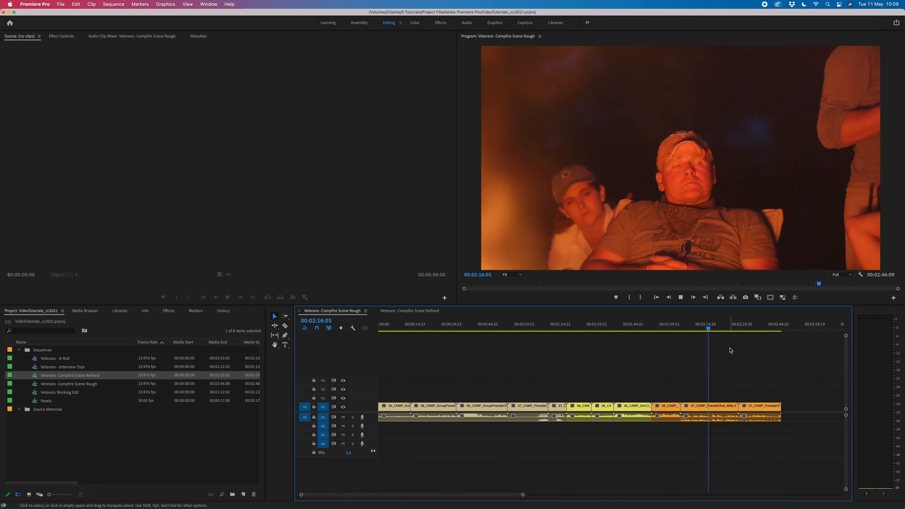
pyautogui.press('space')
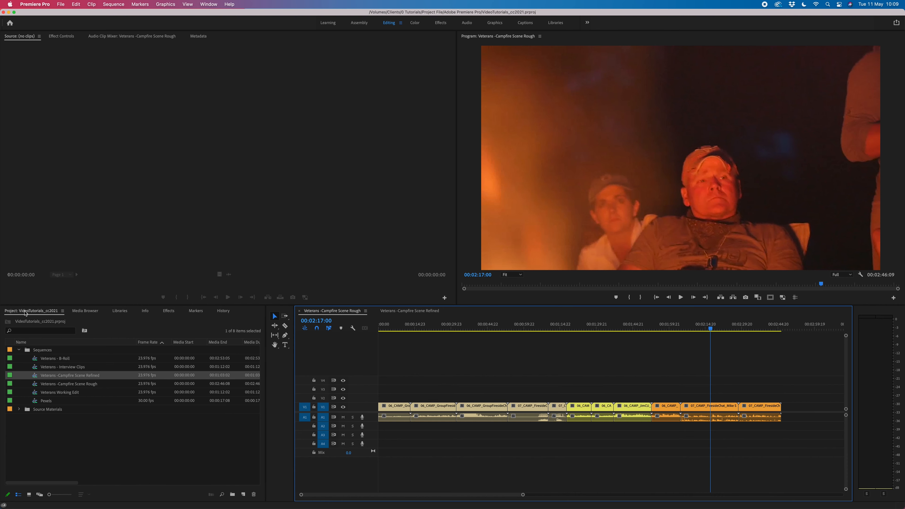
# - Dock Project, Media Browser, Libraries, Info, Effects, Markers and History together in a new group beside the Source monitor
pyautogui.moveTo(26, 313); pyautogui.dragTo(22, 188)
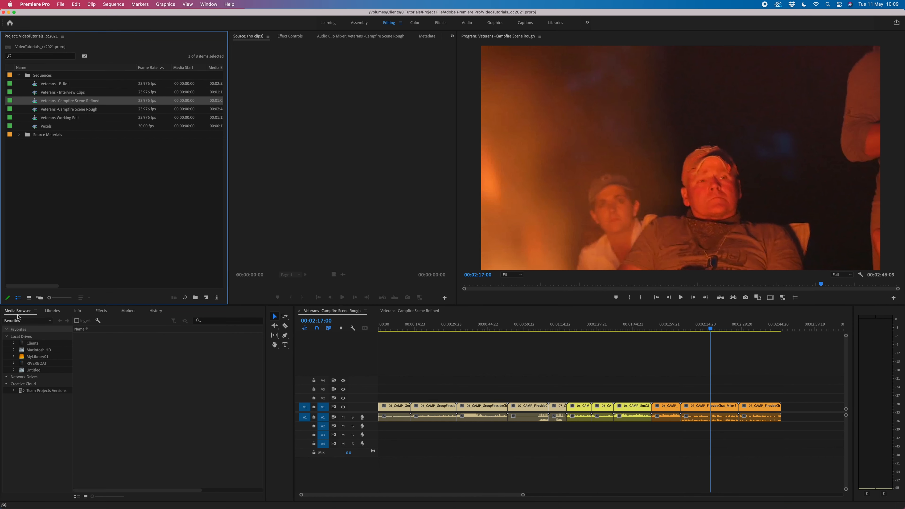
pyautogui.moveTo(18, 313); pyautogui.dragTo(75, 203)
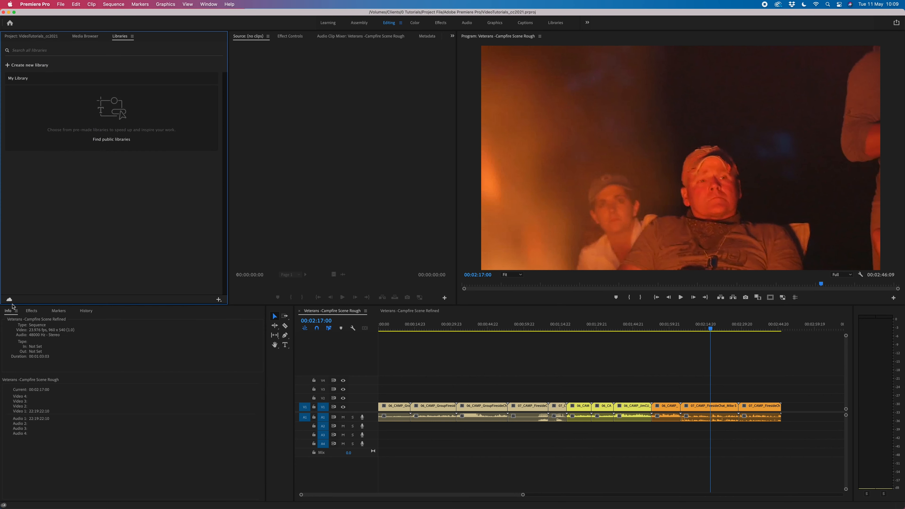
pyautogui.moveTo(8, 313); pyautogui.dragTo(46, 248)
pyautogui.moveTo(10, 313); pyautogui.dragTo(65, 254)
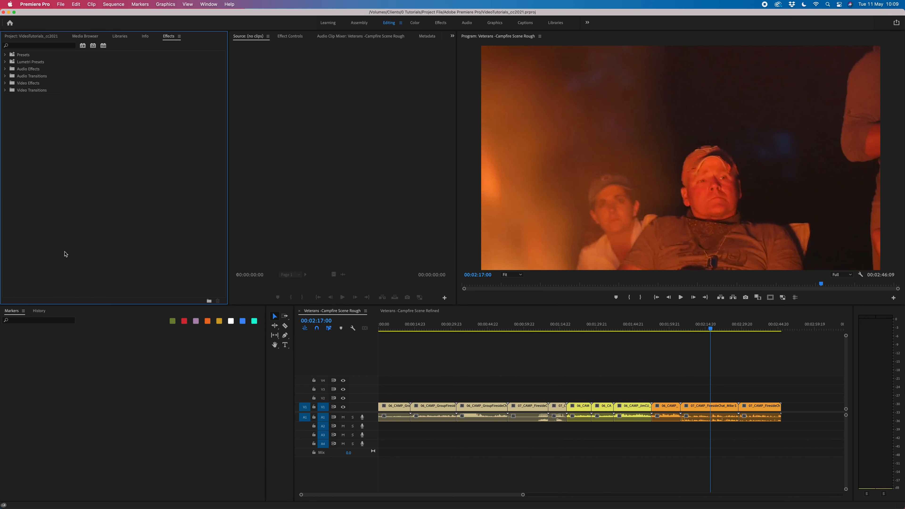
pyautogui.moveTo(13, 313); pyautogui.dragTo(43, 279)
pyautogui.moveTo(10, 314); pyautogui.dragTo(59, 248)
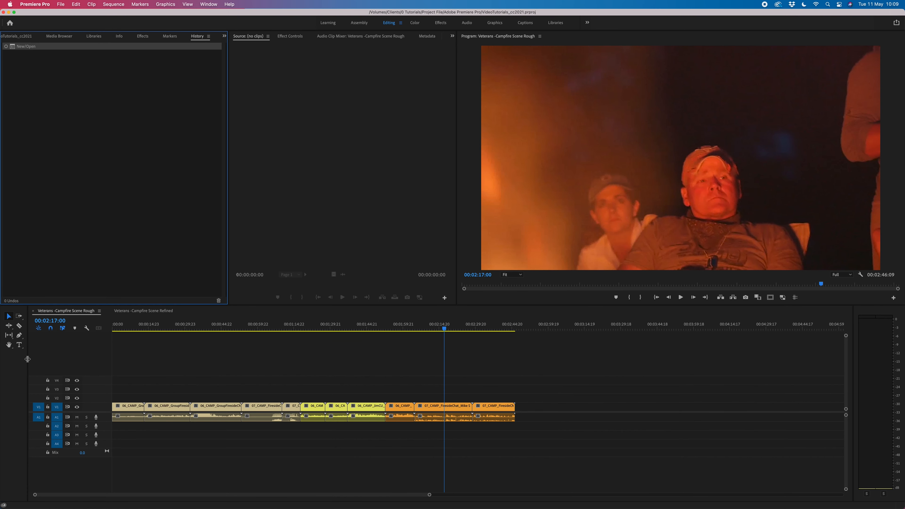
# - Narrow the tool strip to a single column and dock the audio meters as a slim full-height column beside the Program monitor
pyautogui.moveTo(27, 359)
pyautogui.mouseDown()
pyautogui.moveTo(20, 359)
pyautogui.moveTo(49, 362)
pyautogui.moveTo(17, 362)
pyautogui.mouseUp()
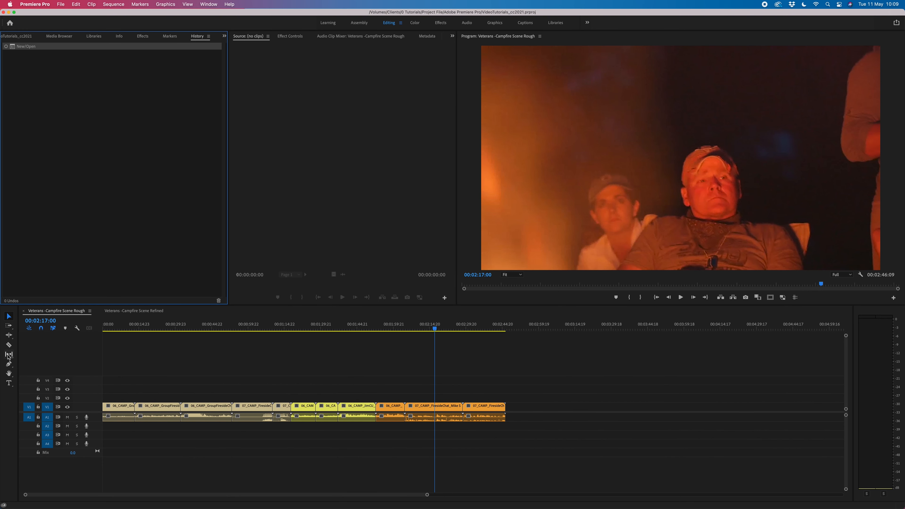
pyautogui.click(876, 312)
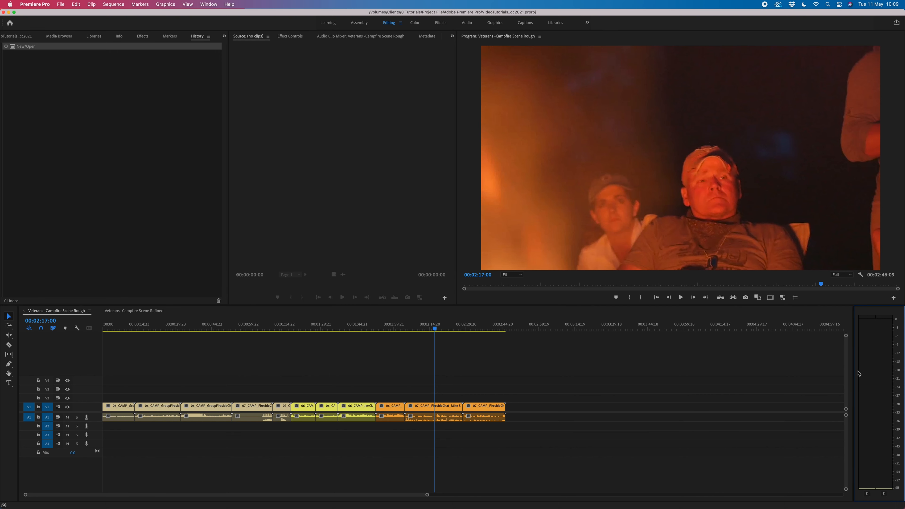
pyautogui.moveTo(861, 312); pyautogui.dragTo(894, 300)
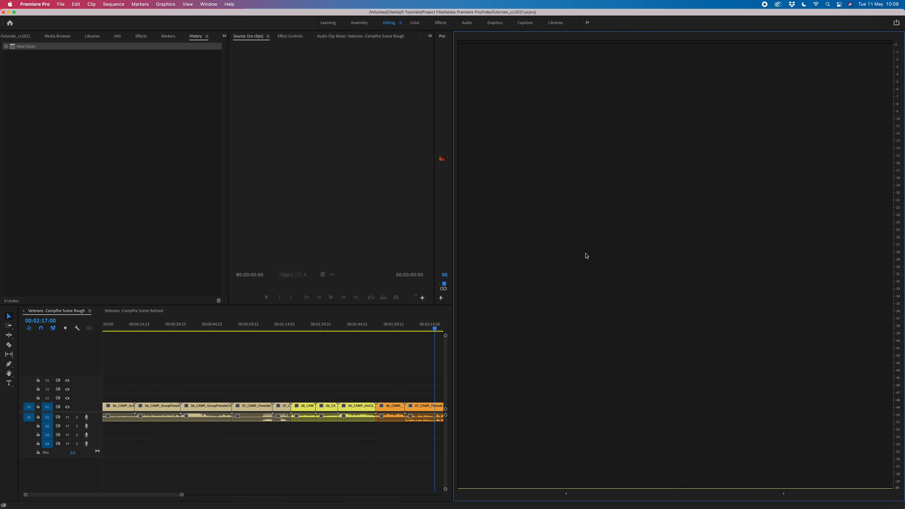
pyautogui.moveTo(453, 240); pyautogui.dragTo(851, 243)
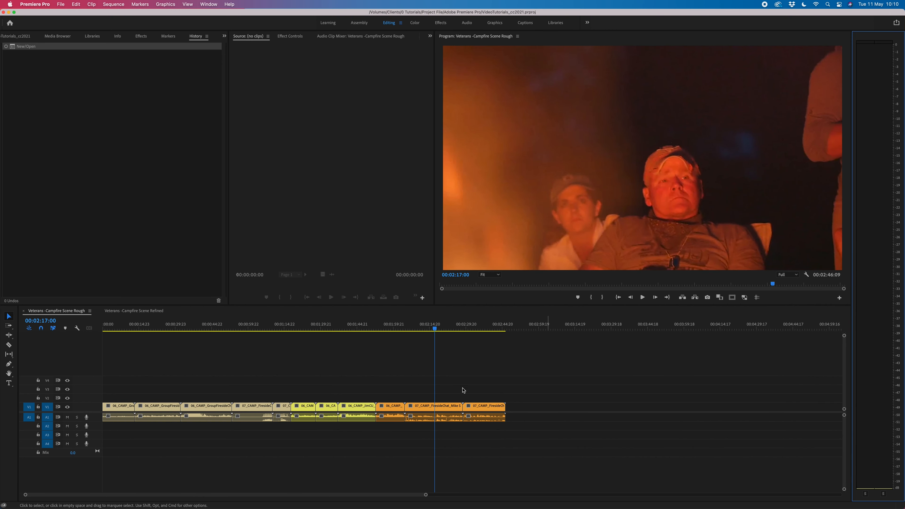
# - Marquee-select the three yellow 06_CAMP clips with the Selection tool and try moving them along the timeline
pyautogui.click(441, 378)
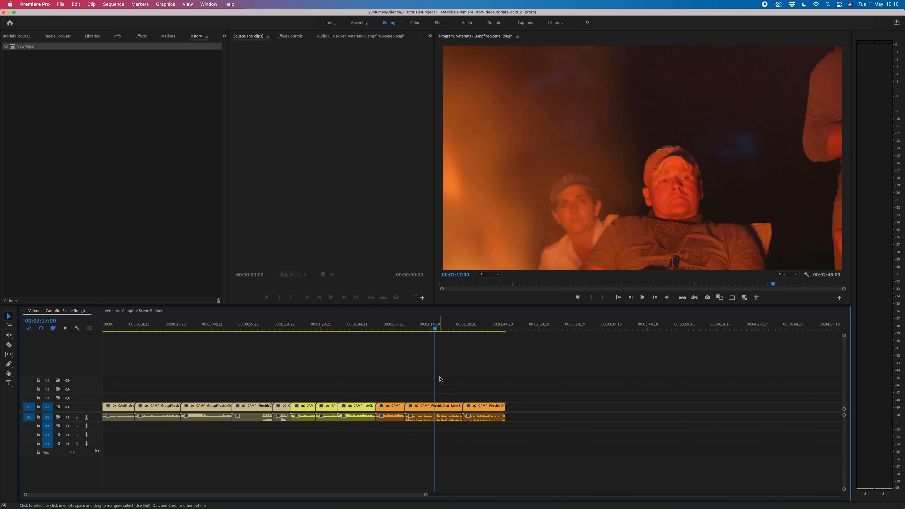
pyautogui.press('=')
pyautogui.hscroll(-8, 441, 379)
pyautogui.press('-')
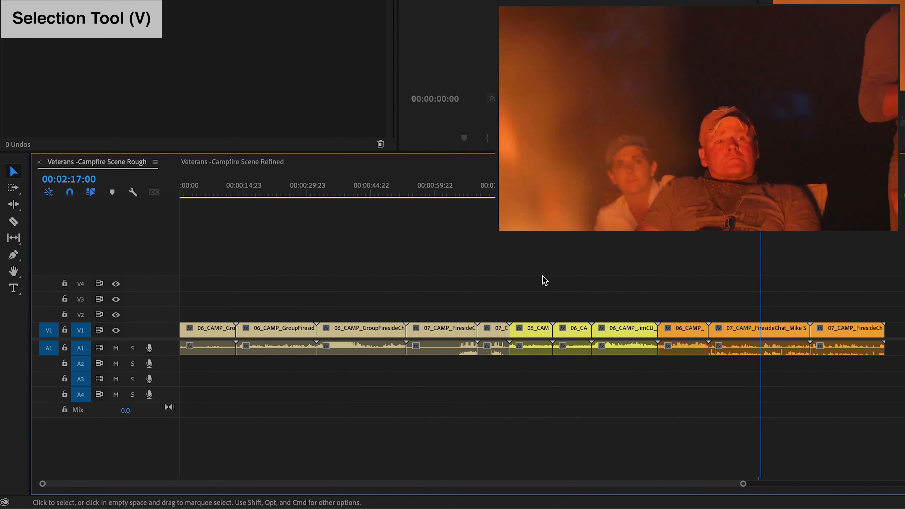
pyautogui.moveTo(640, 234); pyautogui.dragTo(902, 345)
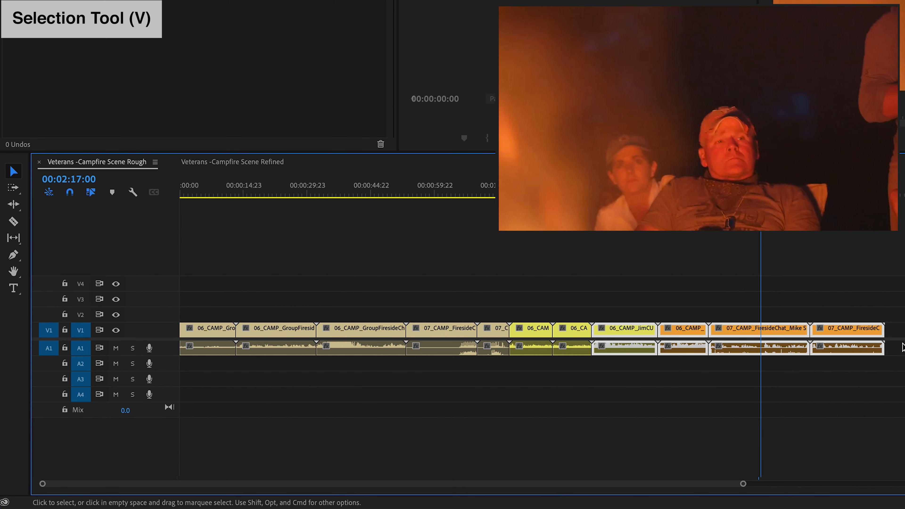
pyautogui.click(770, 294)
pyautogui.moveTo(621, 285); pyautogui.dragTo(548, 350)
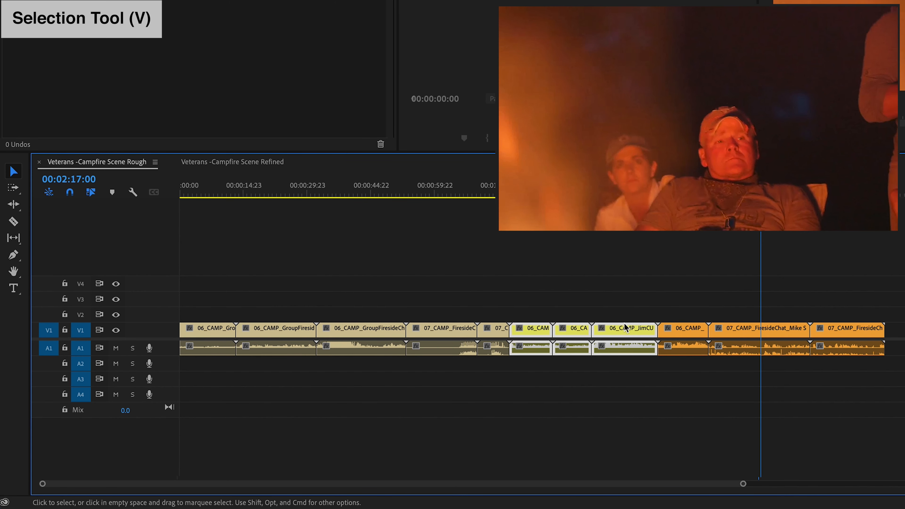
pyautogui.moveTo(640, 331); pyautogui.dragTo(518, 330)
# - Trim the start of the final 07_CAMP_FiresideChat01 clip inward, video and audio together, to open a gap before it
pyautogui.moveTo(581, 189); pyautogui.dragTo(822, 188)
pyautogui.press('=')
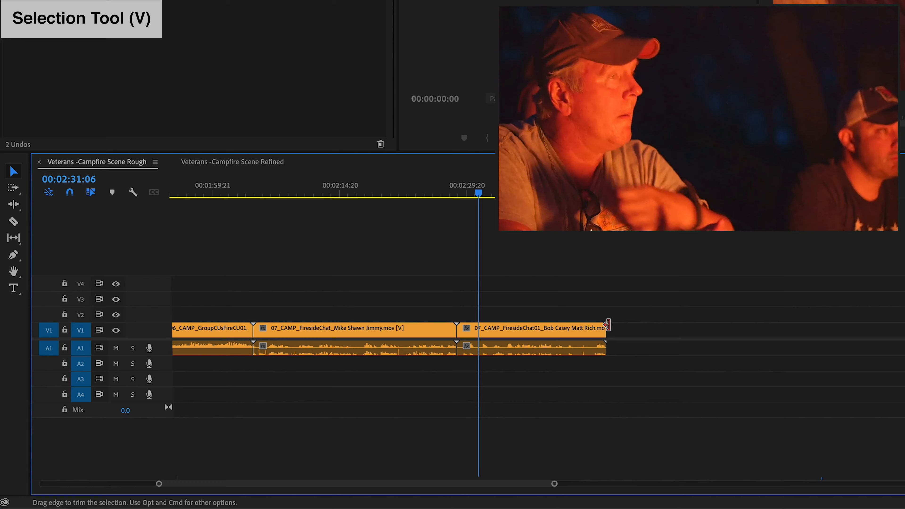
pyautogui.press('=')
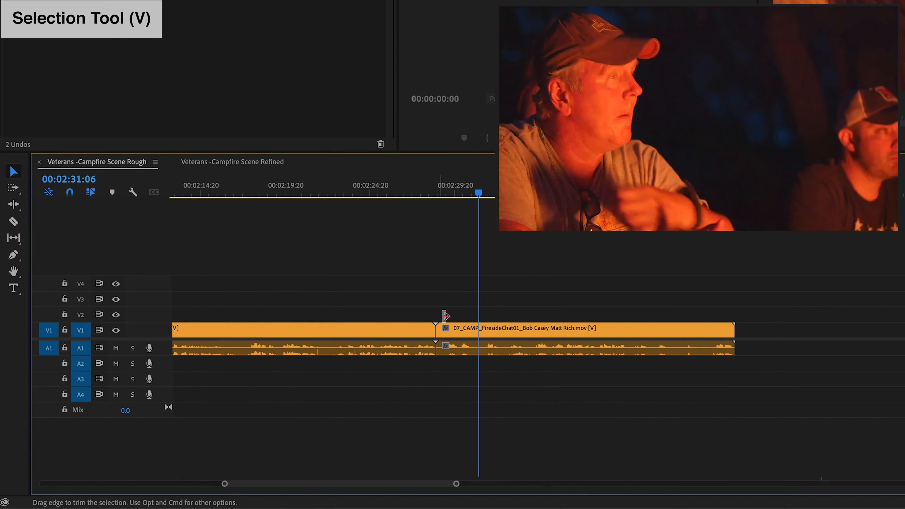
pyautogui.moveTo(431, 193)
pyautogui.mouseDown()
pyautogui.moveTo(441, 196)
pyautogui.moveTo(431, 193)
pyautogui.mouseUp()
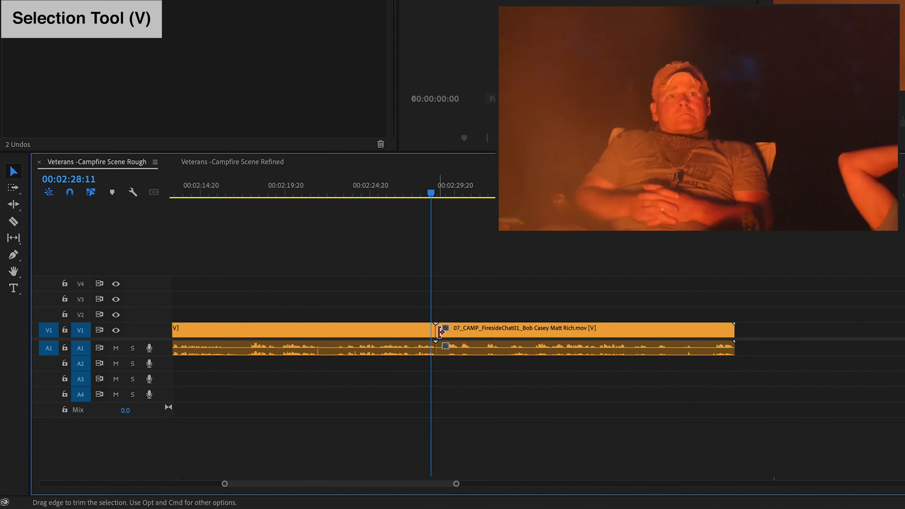
pyautogui.press('-')
pyautogui.press('=')
pyautogui.press('=')
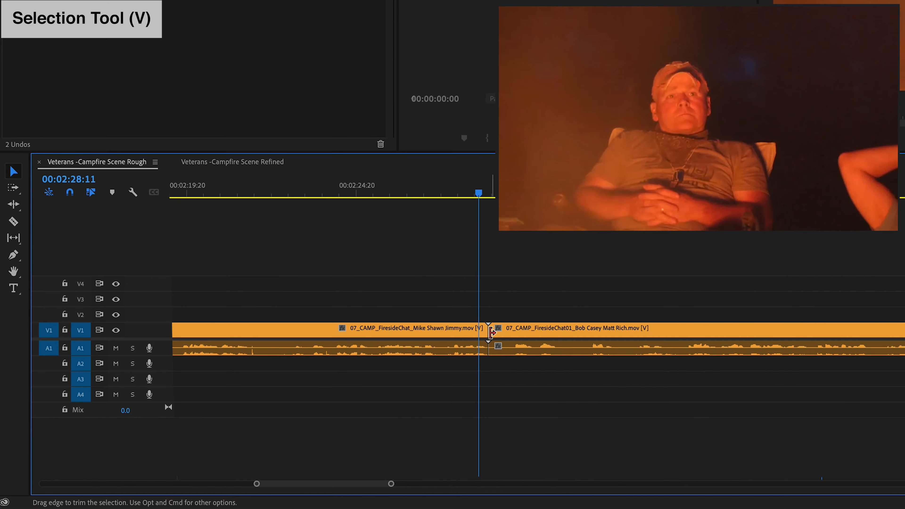
pyautogui.moveTo(490, 332); pyautogui.dragTo(634, 345)
# - Preview the gap before the FiresideChat01 clip and extend the clip's start back to meet the preceding clip
pyautogui.press('space')
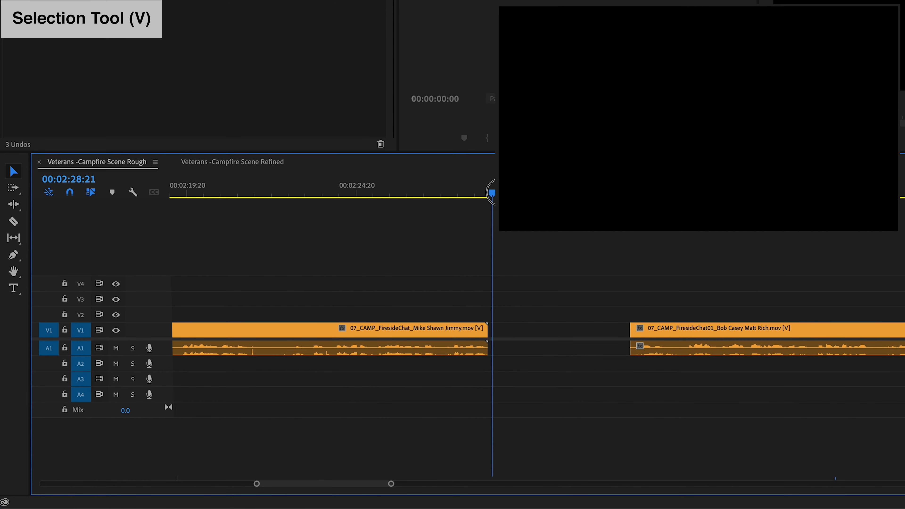
pyautogui.moveTo(525, 214); pyautogui.dragTo(478, 229)
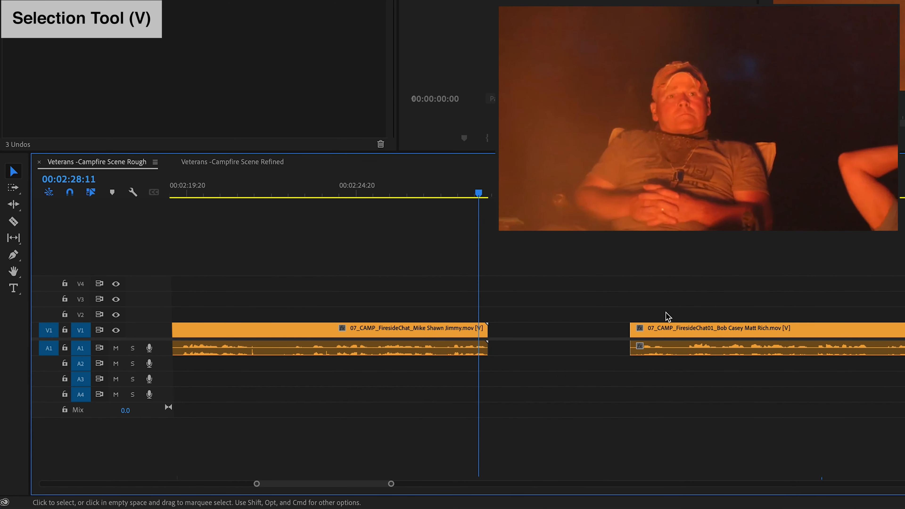
pyautogui.moveTo(633, 333); pyautogui.dragTo(495, 323)
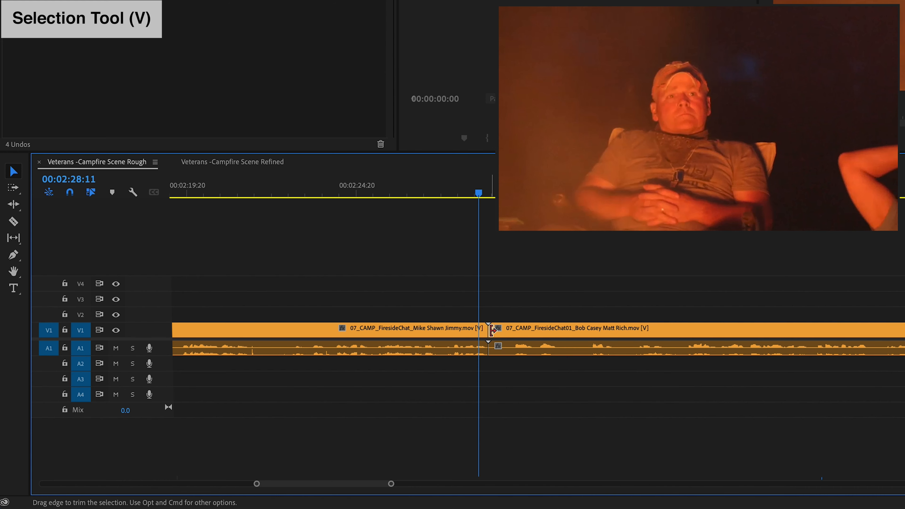
# - Trim only the video at the start of the FiresideChat01 clip, leaving its audio in place, and play across the gap
pyautogui.moveTo(491, 331); pyautogui.dragTo(678, 331)
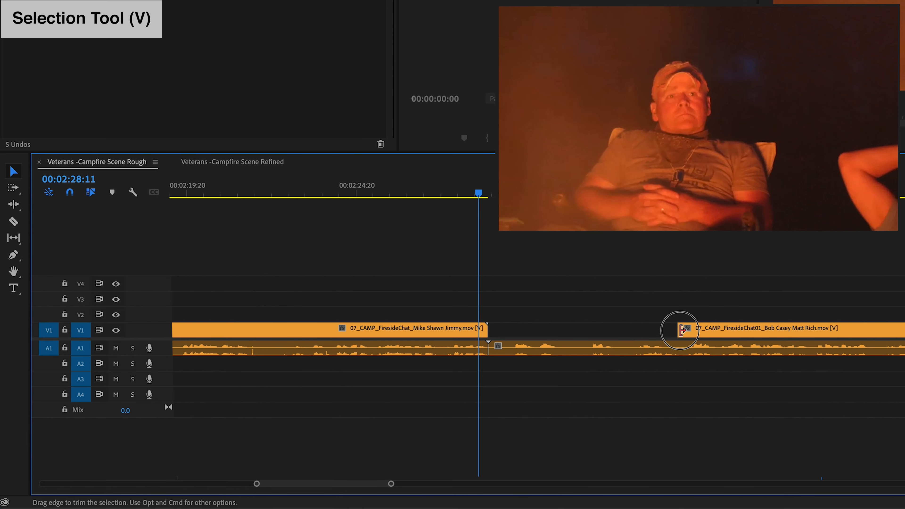
pyautogui.moveTo(681, 330); pyautogui.dragTo(667, 329)
pyautogui.click(492, 191)
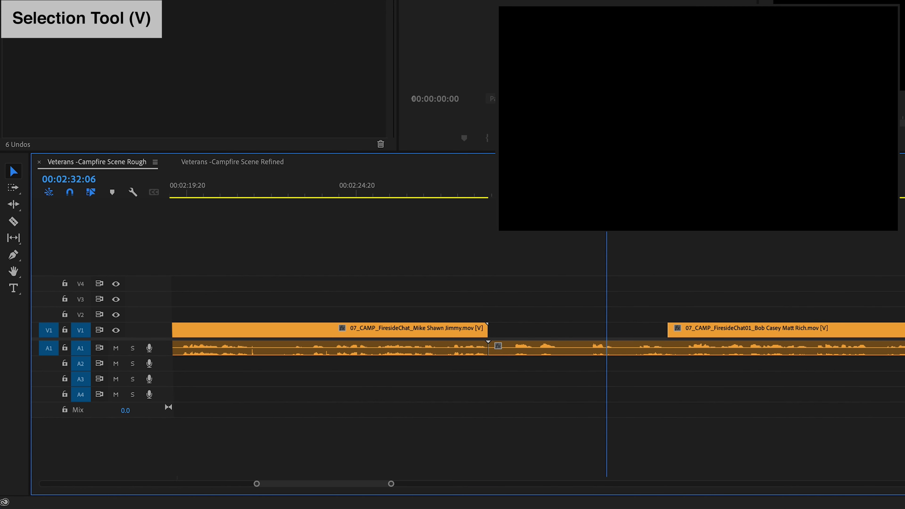
pyautogui.press('space')
pyautogui.click(707, 331)
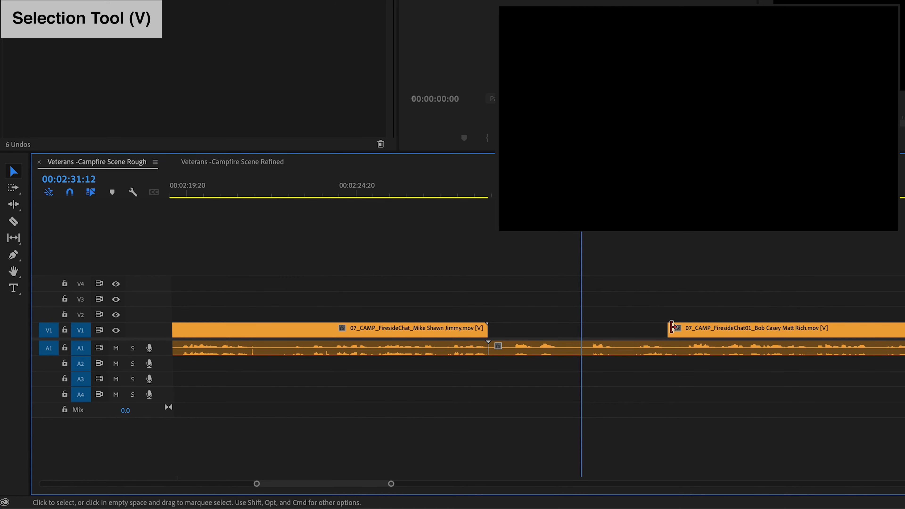
# - Extend the FiresideChat01 clip's video back to the cut and play across the edit
pyautogui.moveTo(669, 324); pyautogui.dragTo(491, 317)
pyautogui.click(491, 194)
pyautogui.press('space')
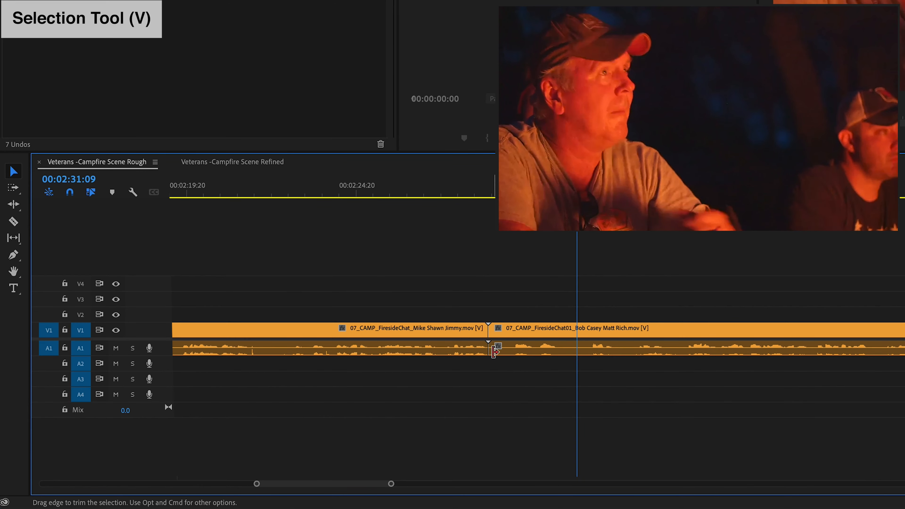
# - Try trimming the FiresideChat01 clip's audio start on its own, and moving the trimmed clip against the preceding clip
pyautogui.moveTo(489, 348); pyautogui.dragTo(585, 352)
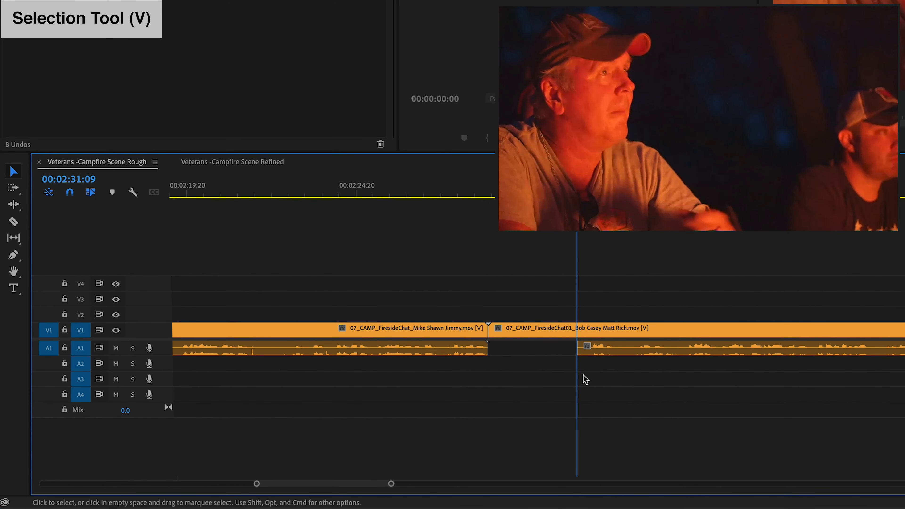
pyautogui.click(498, 328)
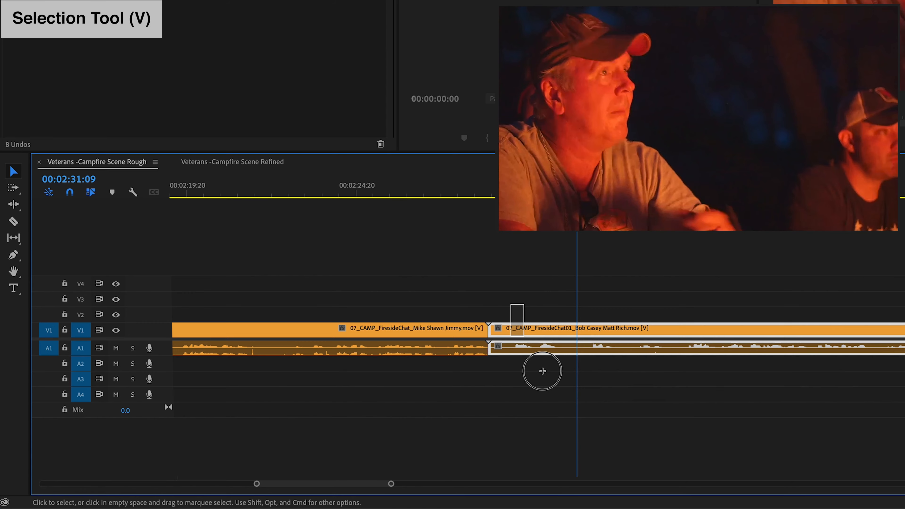
pyautogui.moveTo(532, 333); pyautogui.dragTo(489, 331)
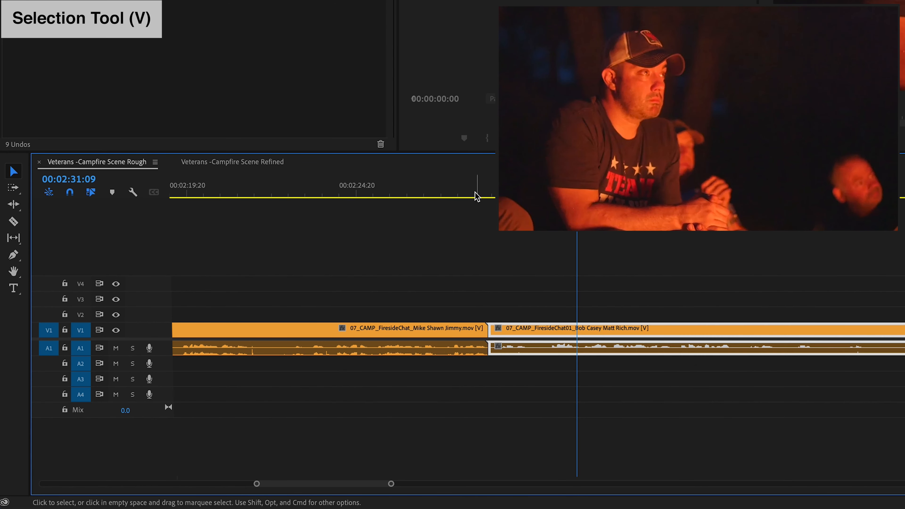
pyautogui.click(474, 193)
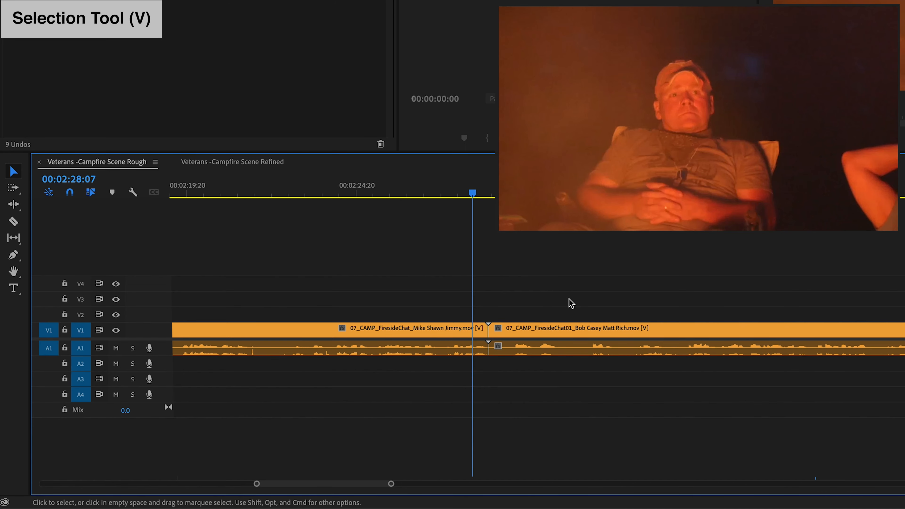
# - Return to the start of the sequence, scrub the opening clips and preview the footage just after the cut to the whittle_wood clip
pyautogui.scroll(15, 555, 306)
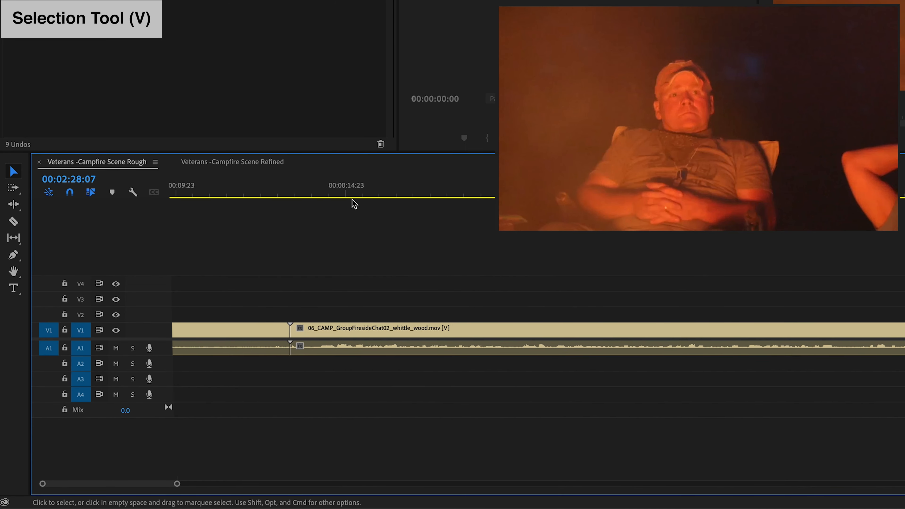
pyautogui.moveTo(351, 193); pyautogui.dragTo(904, 227)
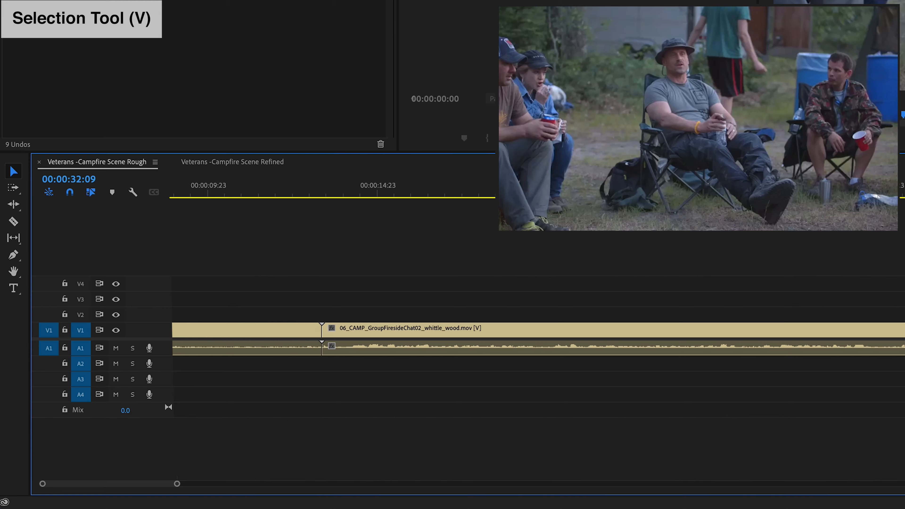
pyautogui.press('space')
pyautogui.press('space')
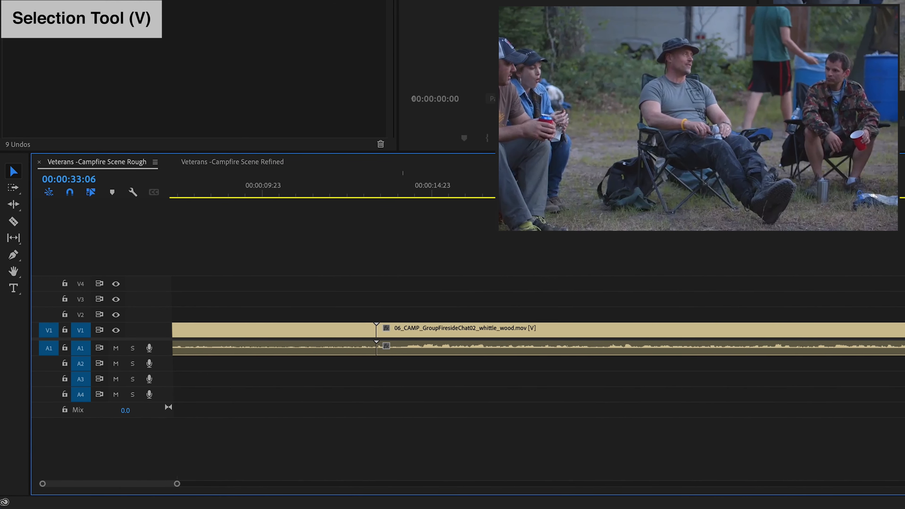
pyautogui.moveTo(182, 195); pyautogui.dragTo(462, 194)
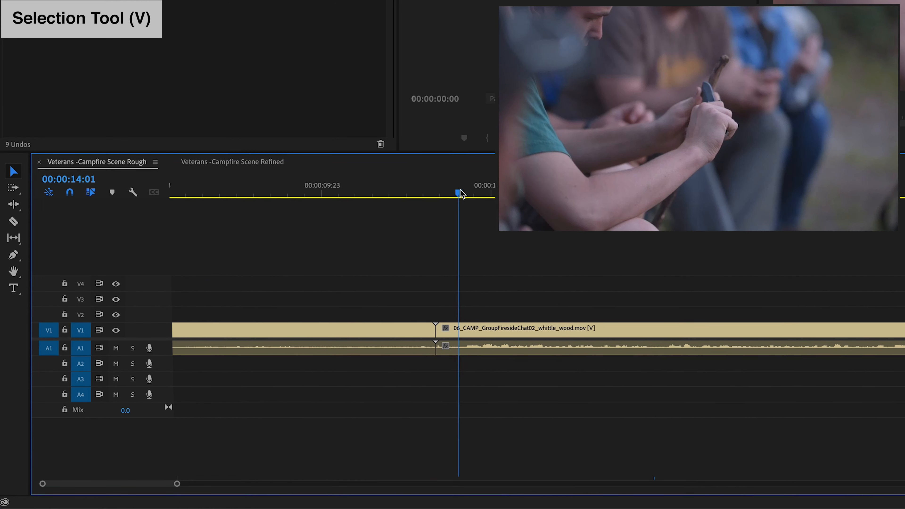
pyautogui.press('space')
pyautogui.press('space')
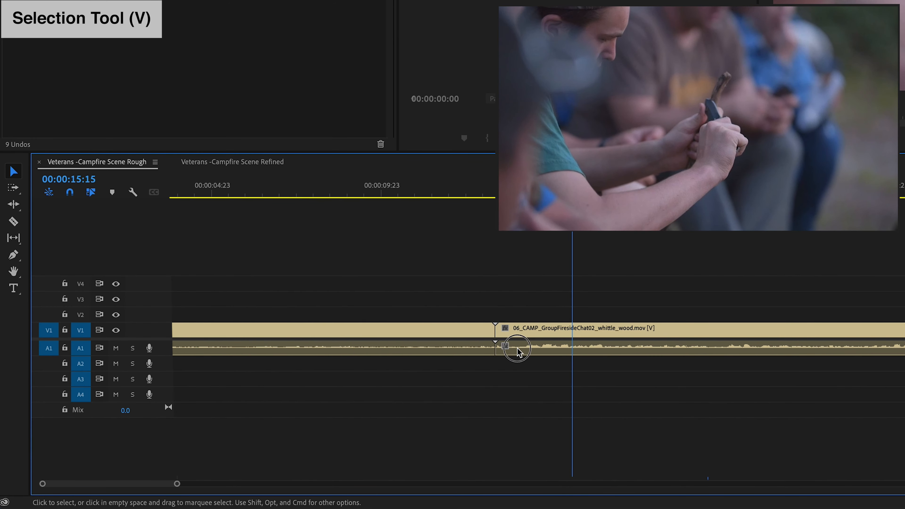
# - Move the whittle_wood clip's audio to A2, trim the clip's start and extend only its audio about 6 seconds under the preceding clip
pyautogui.moveTo(518, 351); pyautogui.dragTo(527, 368)
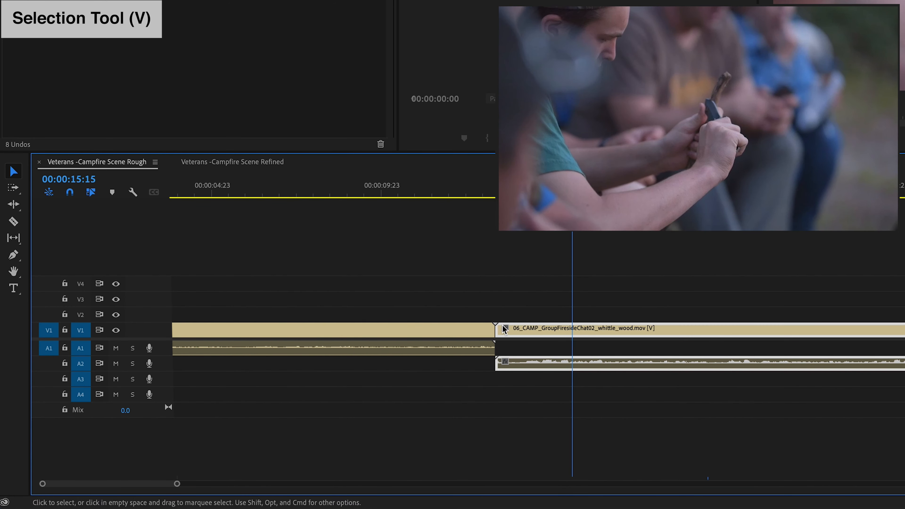
pyautogui.moveTo(504, 330); pyautogui.dragTo(527, 329)
pyautogui.moveTo(475, 196)
pyautogui.mouseDown()
pyautogui.moveTo(480, 204)
pyautogui.moveTo(460, 200)
pyautogui.mouseUp()
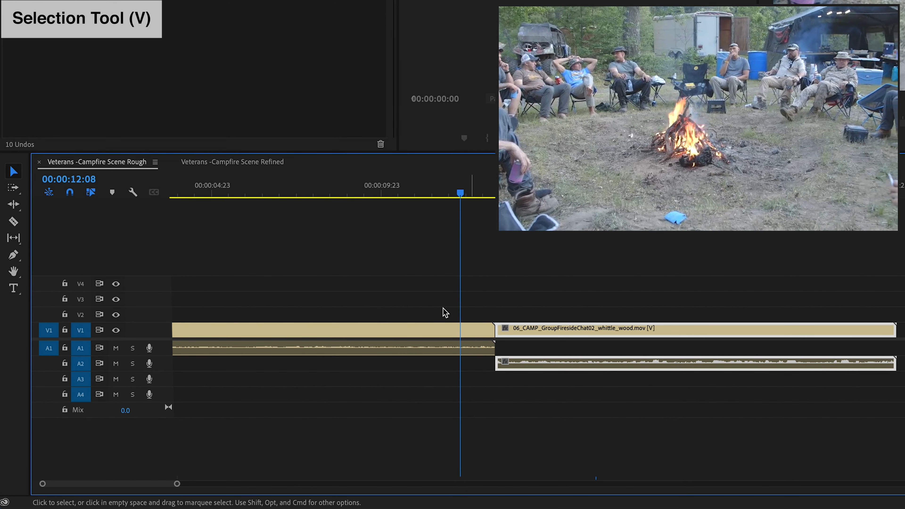
pyautogui.moveTo(498, 364); pyautogui.dragTo(289, 363)
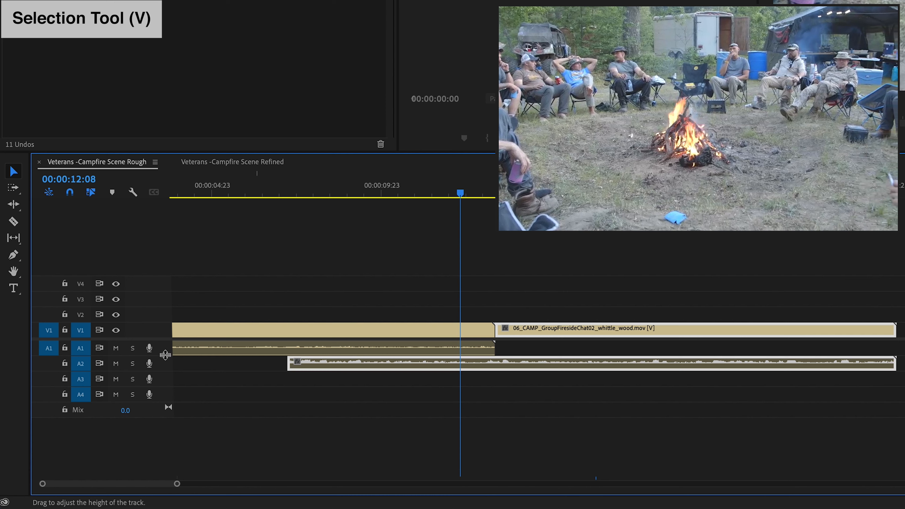
# - Enlarge track A2 and add two volume keyframes to the whittle_wood audio, lowering the first at the clip's start to create a fade-in
pyautogui.moveTo(161, 322); pyautogui.dragTo(161, 322)
pyautogui.moveTo(165, 356); pyautogui.dragTo(170, 385)
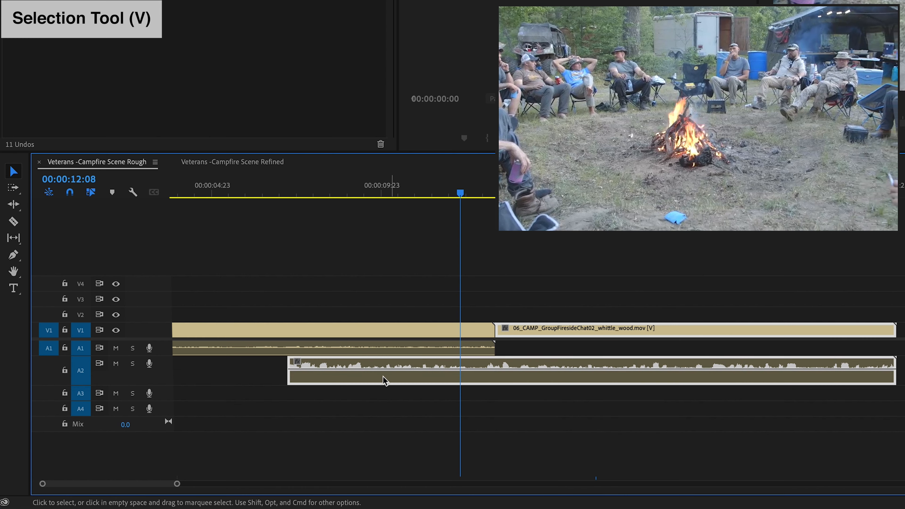
pyautogui.keyDown('ctrl'); pyautogui.click(491, 369); pyautogui.keyUp('ctrl')
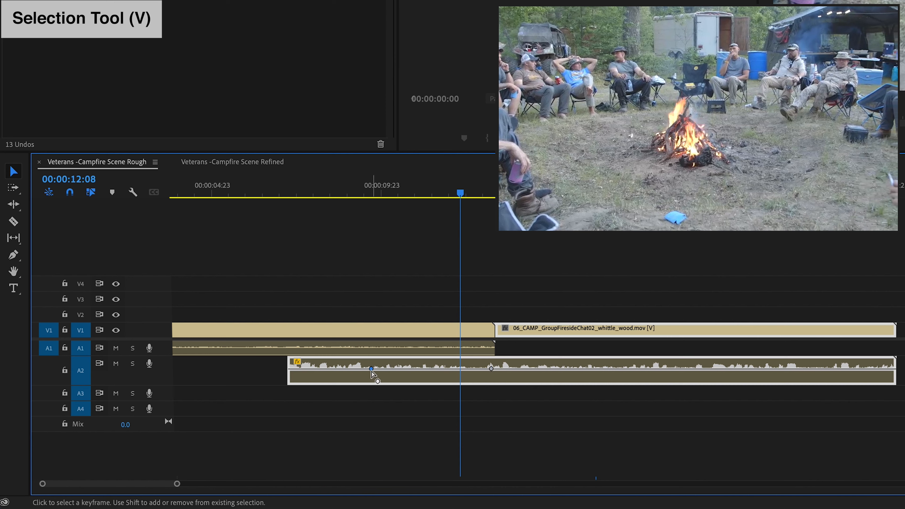
pyautogui.moveTo(371, 368); pyautogui.dragTo(321, 380)
# - Preview the audio fade-in from its start through the cut to the whittle_wood clip
pyautogui.click(295, 193)
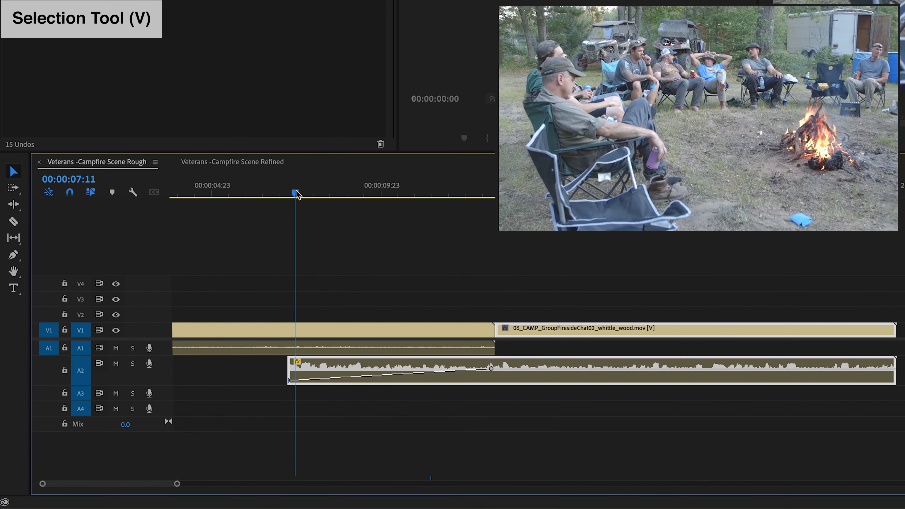
pyautogui.click(421, 288)
pyautogui.hotkey('shift', 'Right')
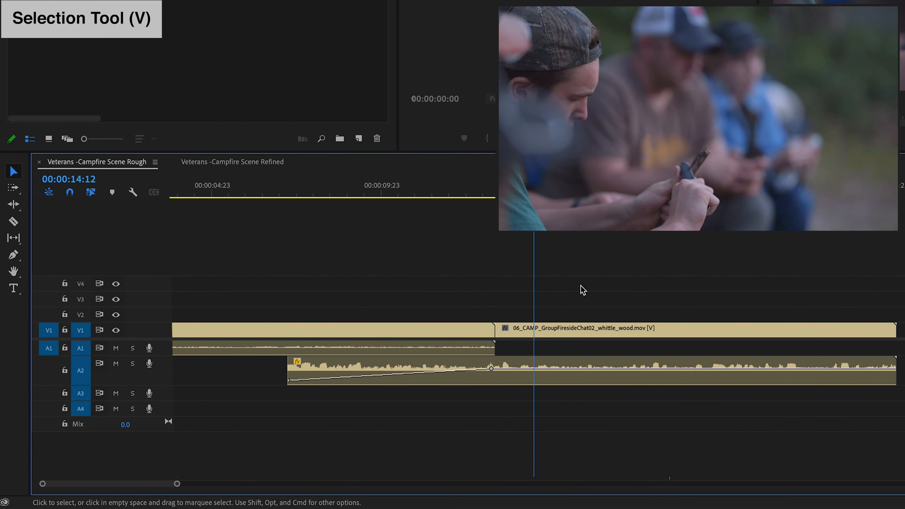
pyautogui.moveTo(534, 194); pyautogui.dragTo(501, 205)
# - Undo the whittle_wood clip's volume keyframes, audio extension, trim and move to A2
pyautogui.click(544, 330)
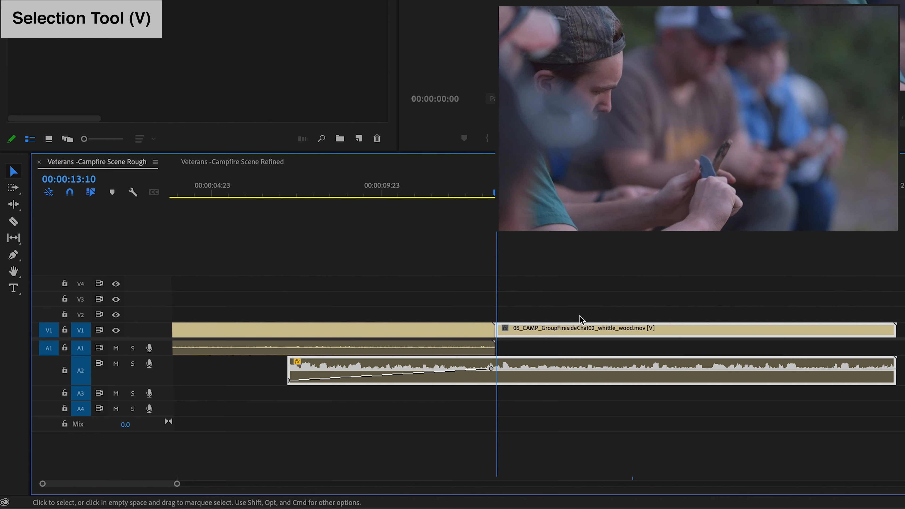
pyautogui.press('super+z')
pyautogui.press('super+z')
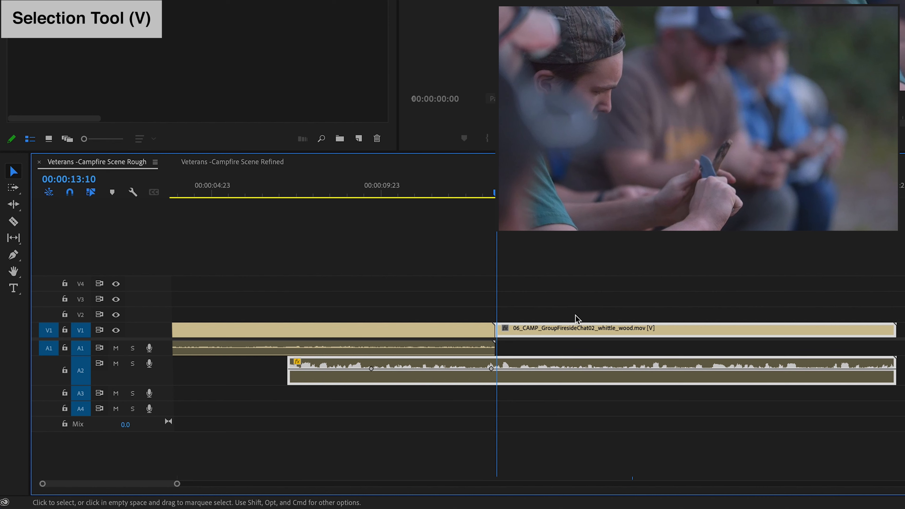
pyautogui.press('super+z')
pyautogui.press('super+z')
pyautogui.press('super+z')
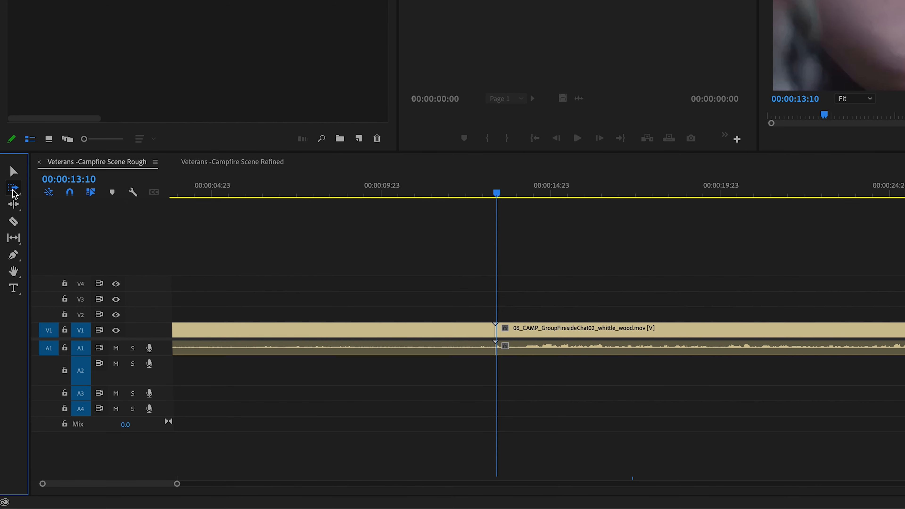
# - Use the Track Select Forward tool to select every clip from GroupFiresideChat02_clapping onward, and check the extent of the selection
pyautogui.click(13, 188)
pyautogui.moveTo(67, 196)
pyautogui.mouseDown()
pyautogui.moveTo(57, 188)
pyautogui.moveTo(12, 188)
pyautogui.moveTo(57, 188)
pyautogui.mouseUp()
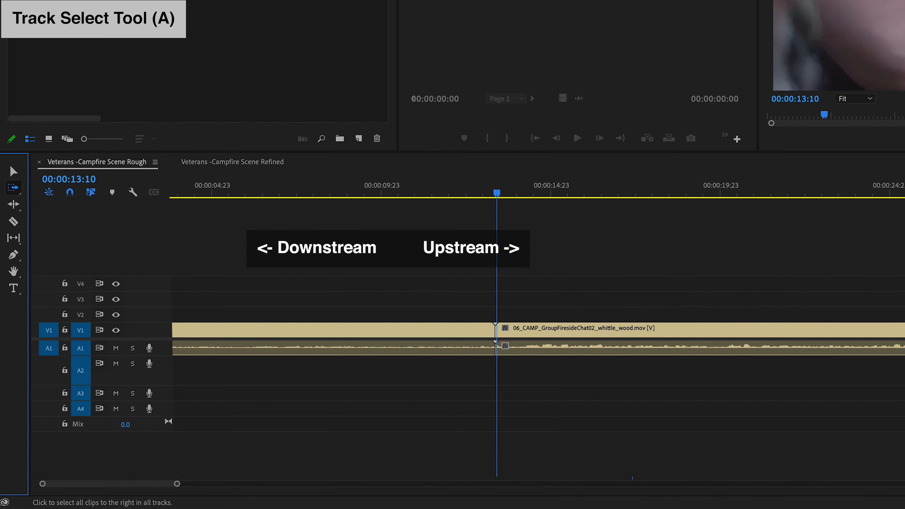
pyautogui.press('-')
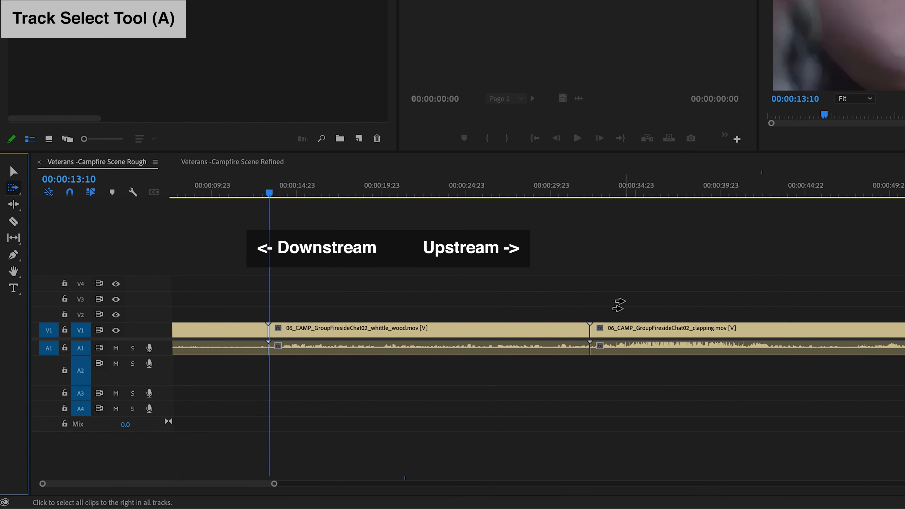
pyautogui.click(609, 307)
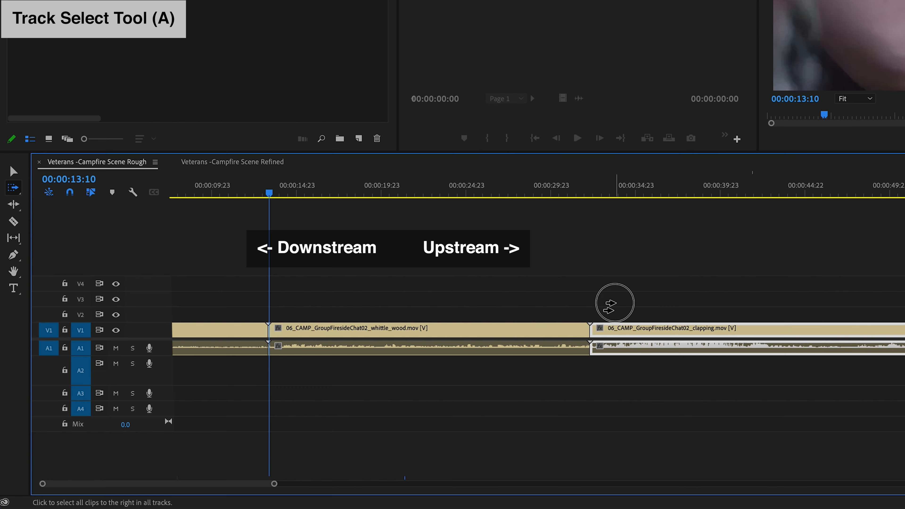
pyautogui.press('-')
pyautogui.press('-')
pyautogui.press('=')
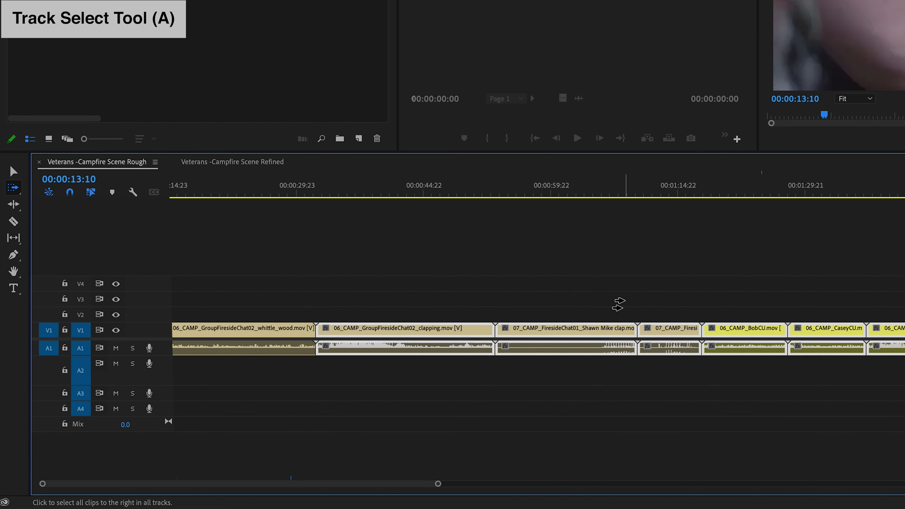
pyautogui.press('-')
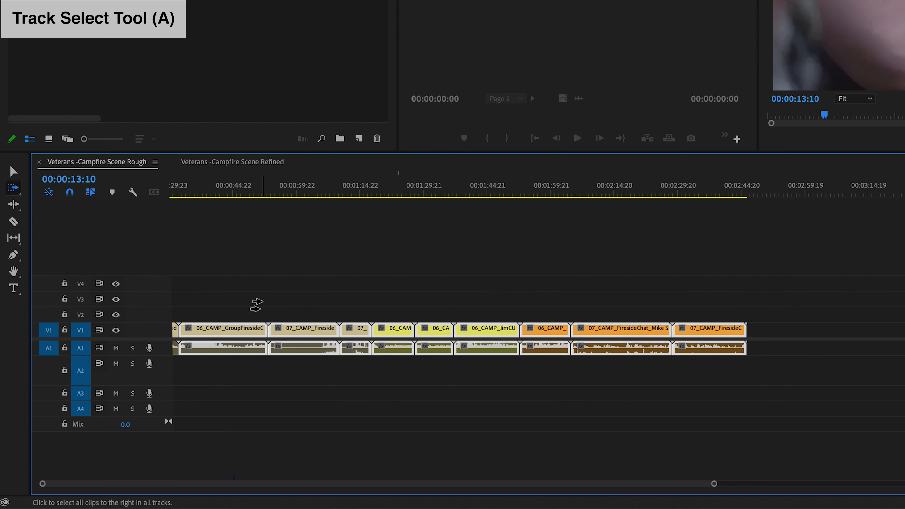
pyautogui.press('=')
pyautogui.press('v')
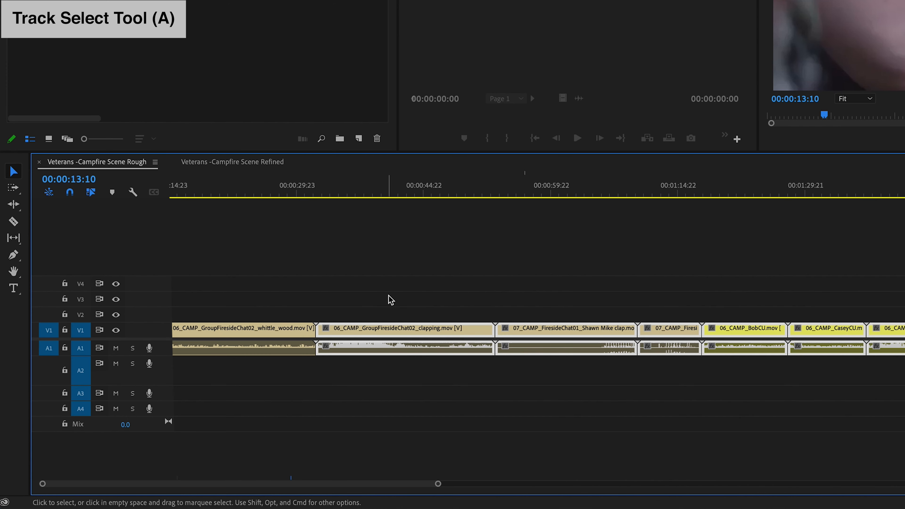
# - Move the GroupFiresideChat02_clapping clip's video to V3 above the whittle_wood clip and its audio to A2
pyautogui.click(14, 188)
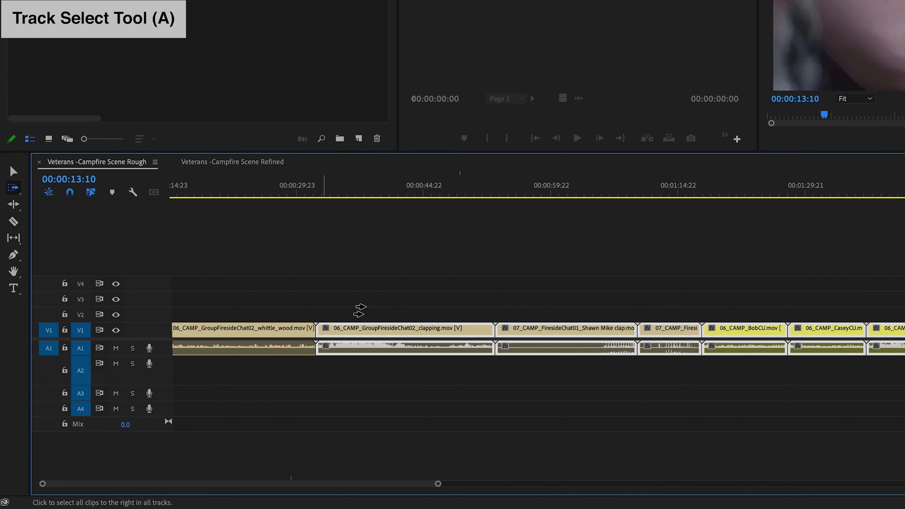
pyautogui.moveTo(361, 310); pyautogui.dragTo(378, 282)
pyautogui.moveTo(393, 368); pyautogui.dragTo(391, 396)
# - Select all clips after the clapping clip with Track Select Forward, return their audio to A1 and slide them against the whittle_wood clip
pyautogui.moveTo(394, 282); pyautogui.dragTo(449, 322)
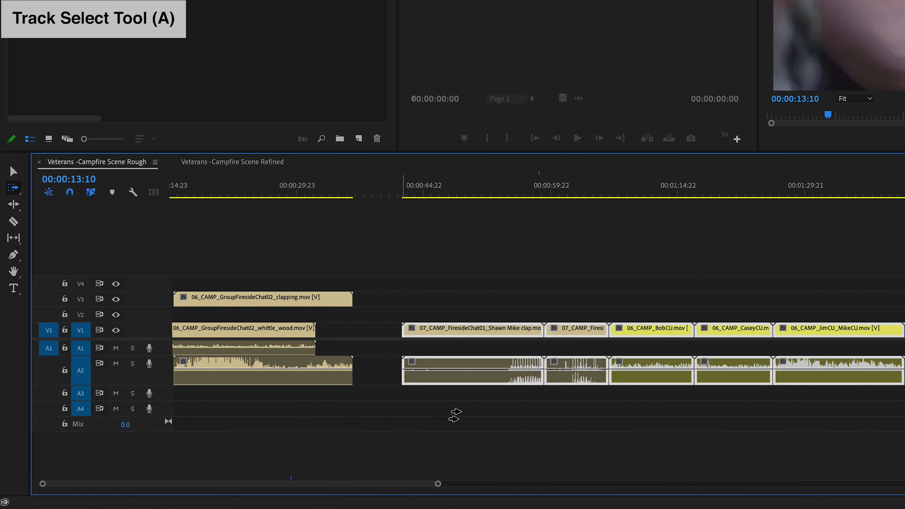
pyautogui.moveTo(461, 409); pyautogui.dragTo(459, 367)
pyautogui.moveTo(452, 312); pyautogui.dragTo(368, 311)
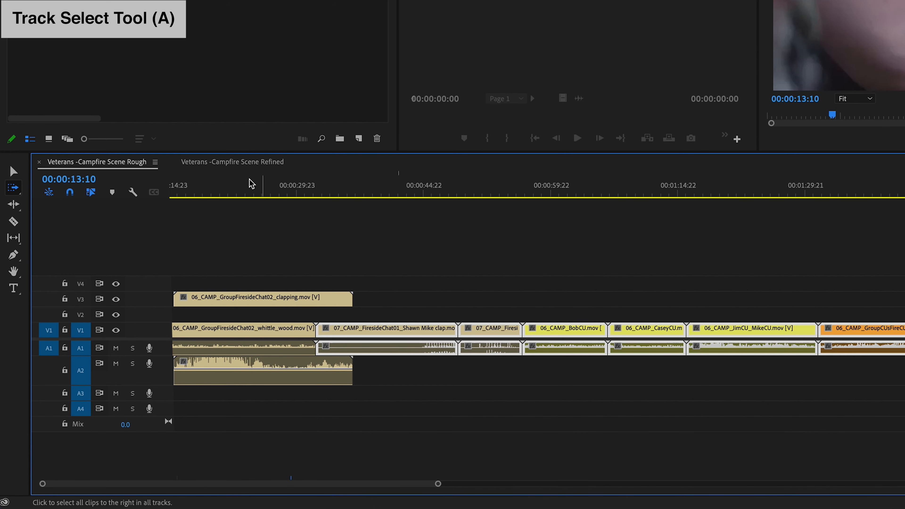
# - Cue the playhead near the start of the clapping clip on V3
pyautogui.press('space')
pyautogui.click(182, 194)
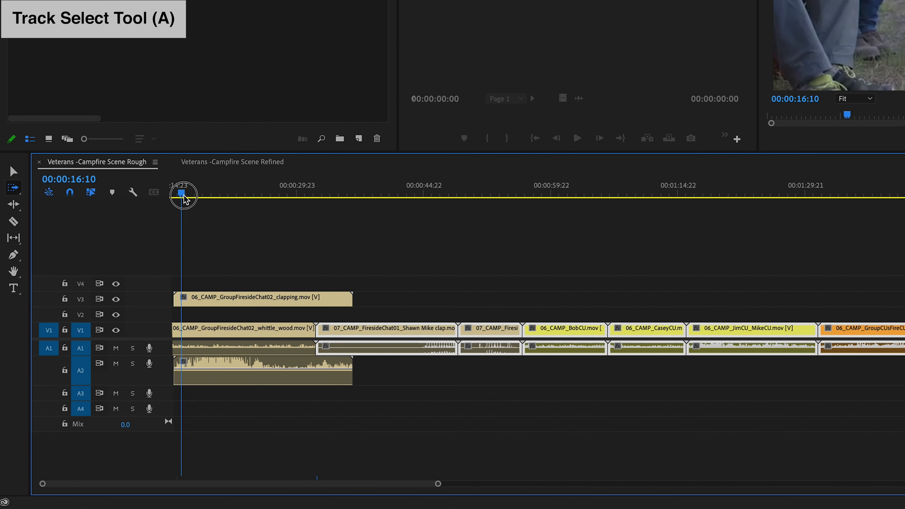
pyautogui.moveTo(184, 199)
pyautogui.mouseDown()
pyautogui.moveTo(223, 199)
pyautogui.moveTo(179, 194)
pyautogui.mouseUp()
pyautogui.press('v')
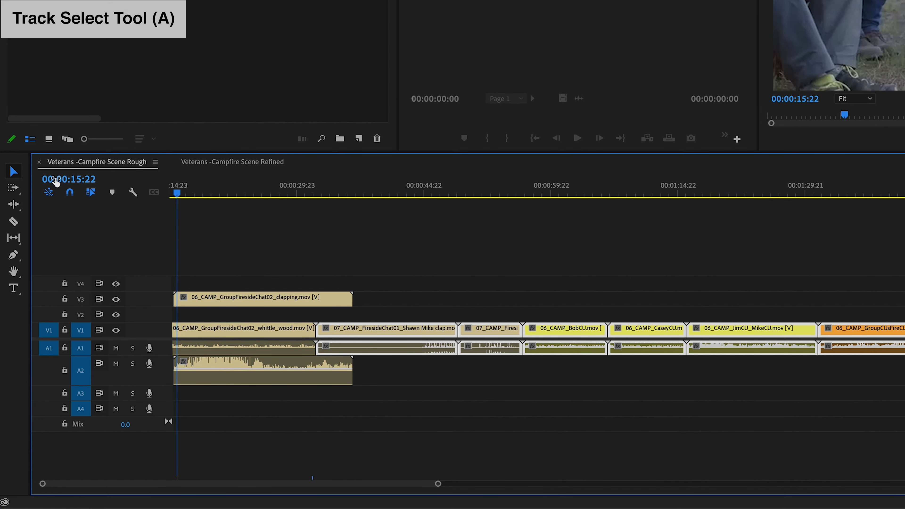
pyautogui.click(11, 189)
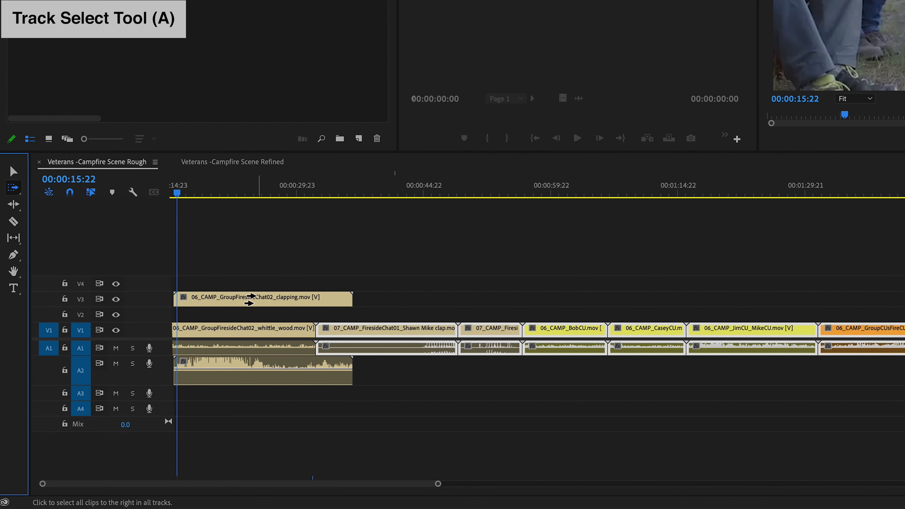
# - Move the short FiresideChat clip before the first yellow clip to V3 and A2, and ripple delete the gap it leaves
pyautogui.press('v')
pyautogui.moveTo(513, 329); pyautogui.dragTo(495, 307)
pyautogui.moveTo(494, 347); pyautogui.dragTo(492, 367)
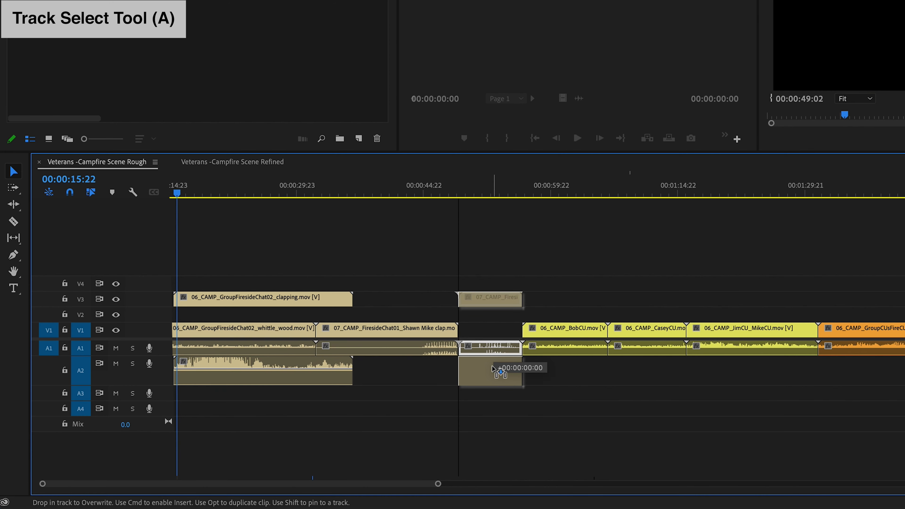
pyautogui.click(492, 335)
pyautogui.press('Delete')
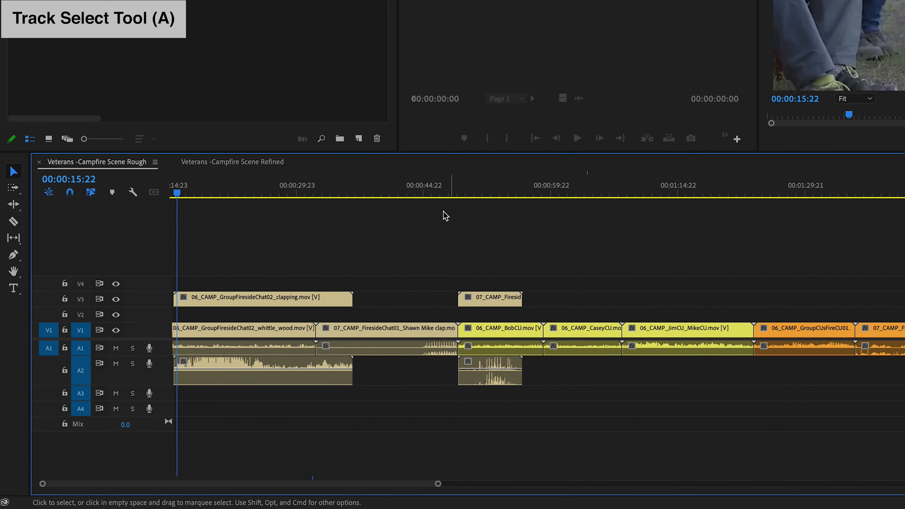
# - Select only the V3 clips with Track Select Forward and slide them right until the clapping clip starts with the third yellow clip
pyautogui.moveTo(402, 193); pyautogui.dragTo(500, 225)
pyautogui.click(13, 188)
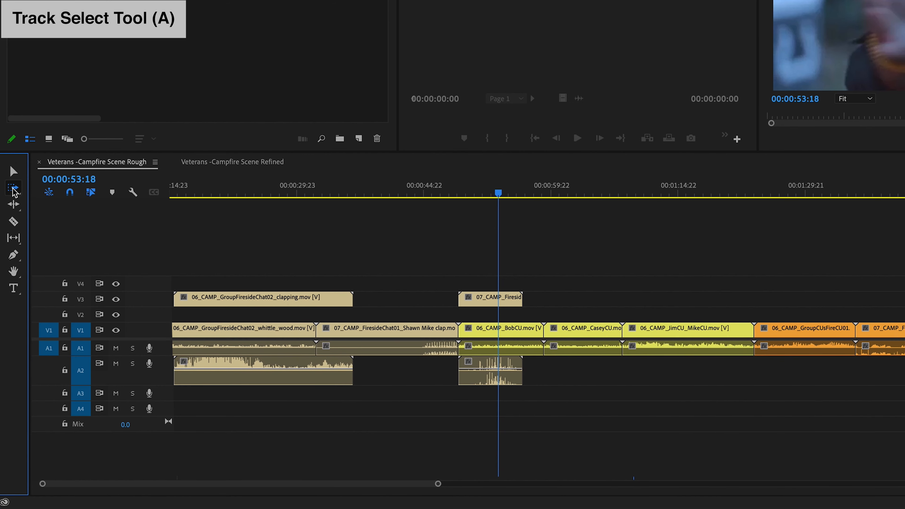
pyautogui.hscroll(-5, 72, 206)
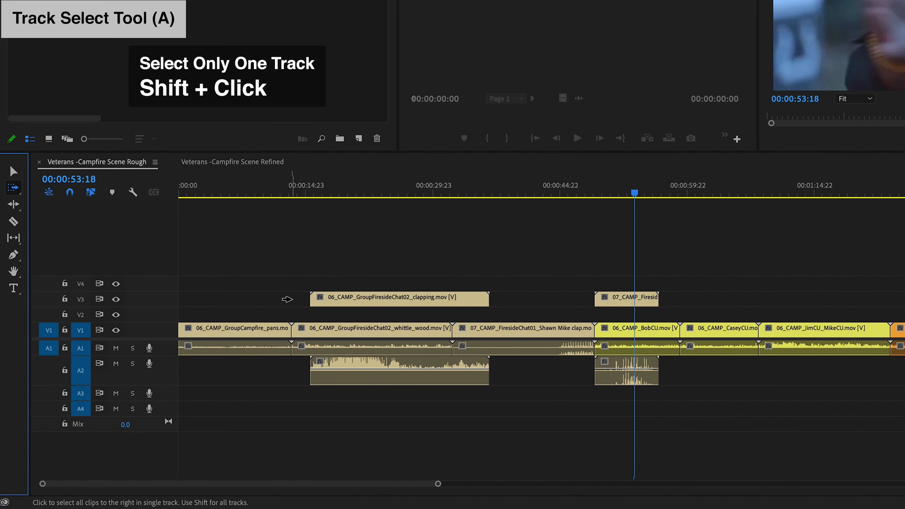
pyautogui.keyDown('shift'); pyautogui.click(283, 299); pyautogui.keyUp('shift')
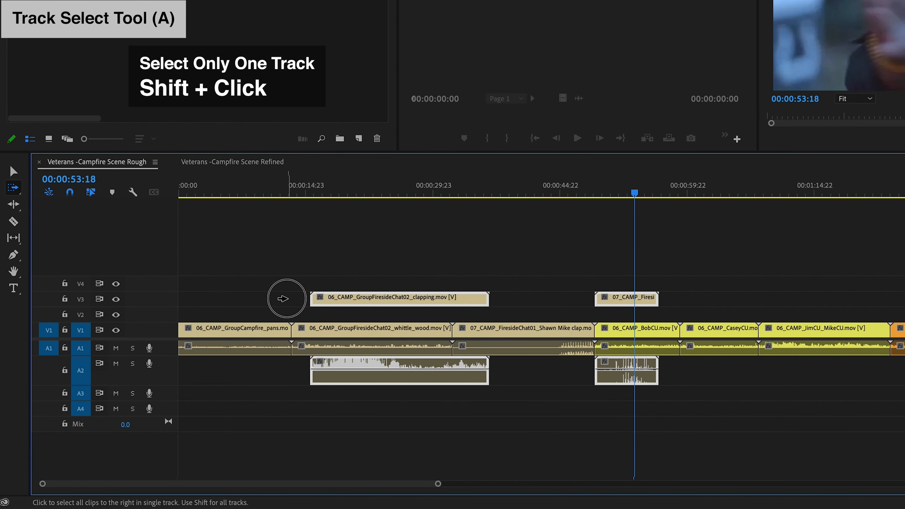
pyautogui.moveTo(286, 298); pyautogui.dragTo(738, 301)
pyautogui.hscroll(5, 727, 299)
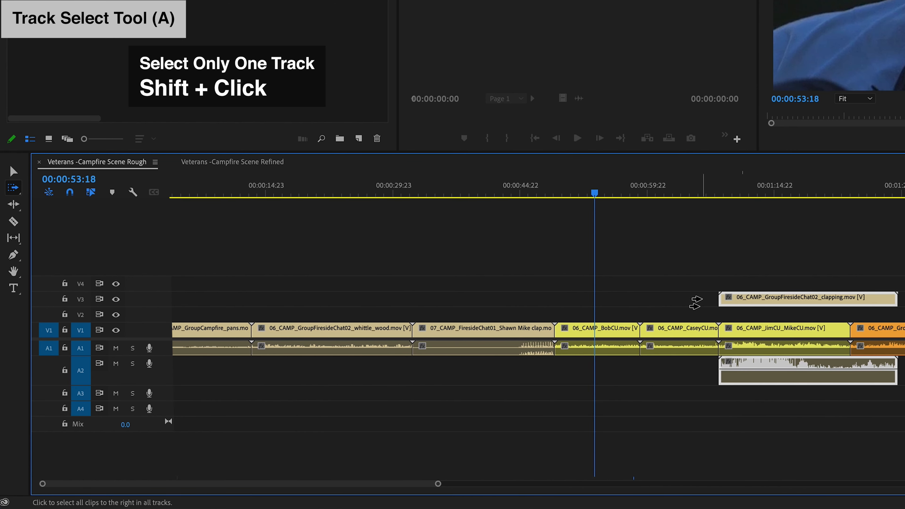
pyautogui.hscroll(10, 656, 303)
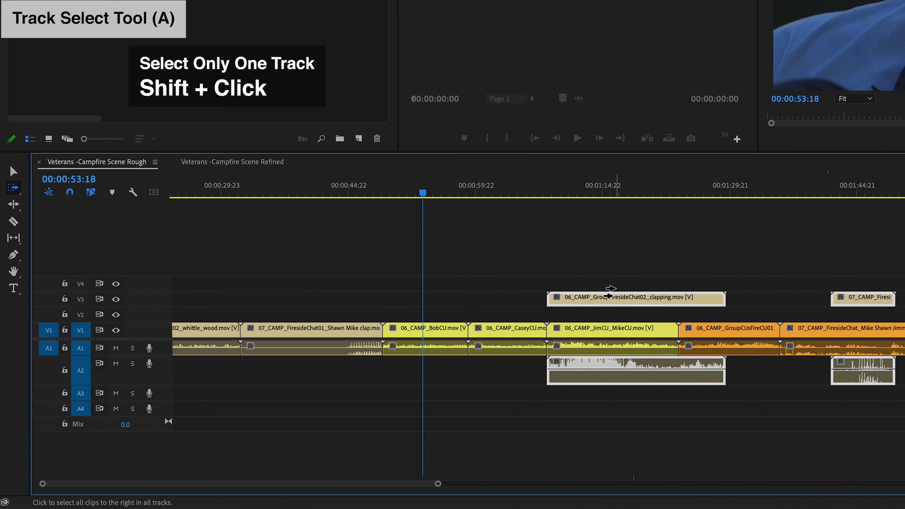
pyautogui.hscroll(1, 562, 285)
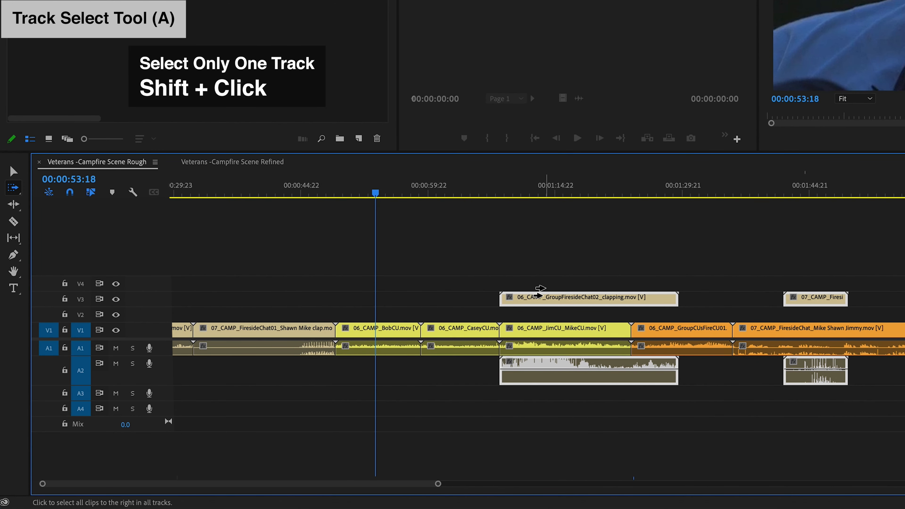
# - Slide the selected V3 clips along the timeline with the Selection tool, leaving the clapping clip starting slightly after the third yellow clip begins
pyautogui.press('v')
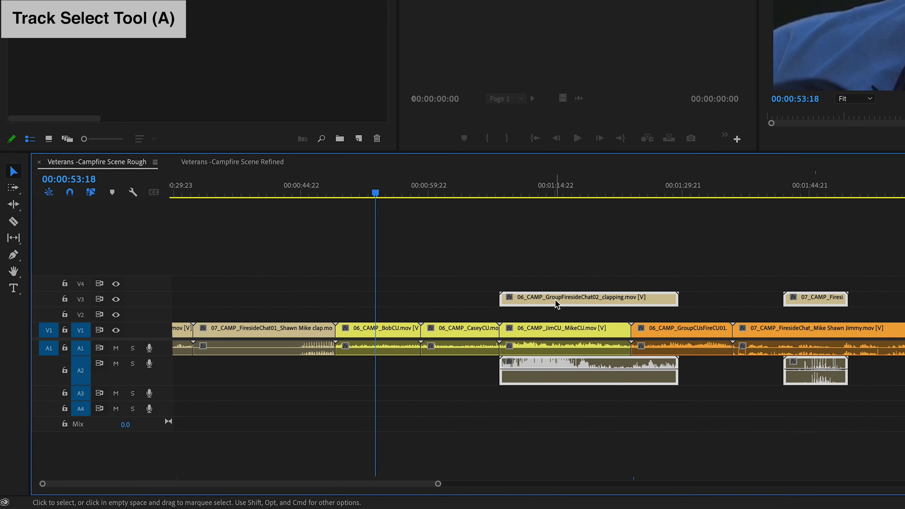
pyautogui.moveTo(562, 302); pyautogui.dragTo(657, 295)
pyautogui.moveTo(698, 294); pyautogui.dragTo(534, 307)
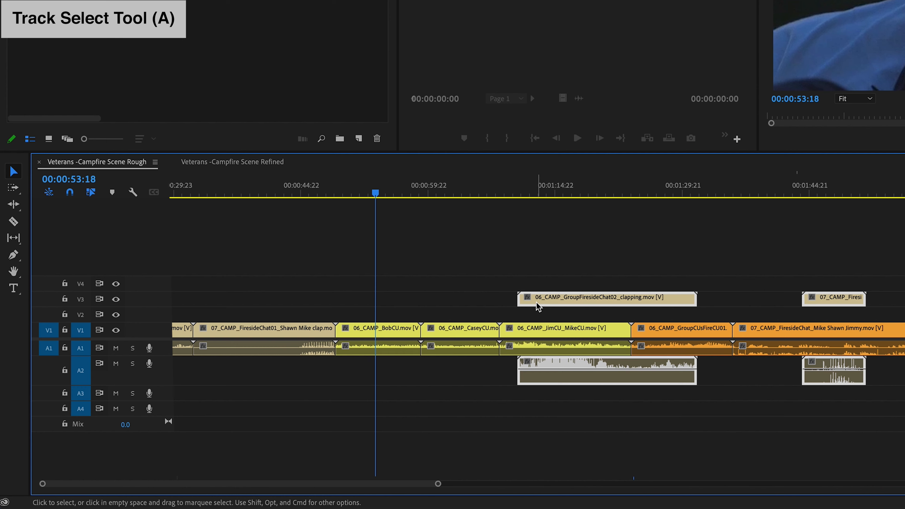
# - Try adding the second yellow clip to the V3 selection and sliding them together beyond the last orange clip, and undo the move
pyautogui.keyDown('shift'); pyautogui.click(459, 333); pyautogui.keyUp('shift')
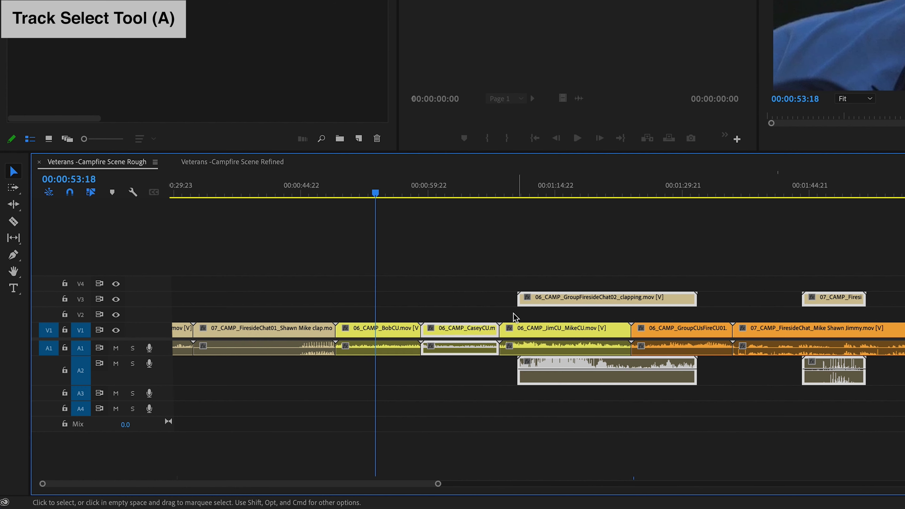
pyautogui.moveTo(449, 337); pyautogui.dragTo(904, 338)
pyautogui.hscroll(7, 538, 335)
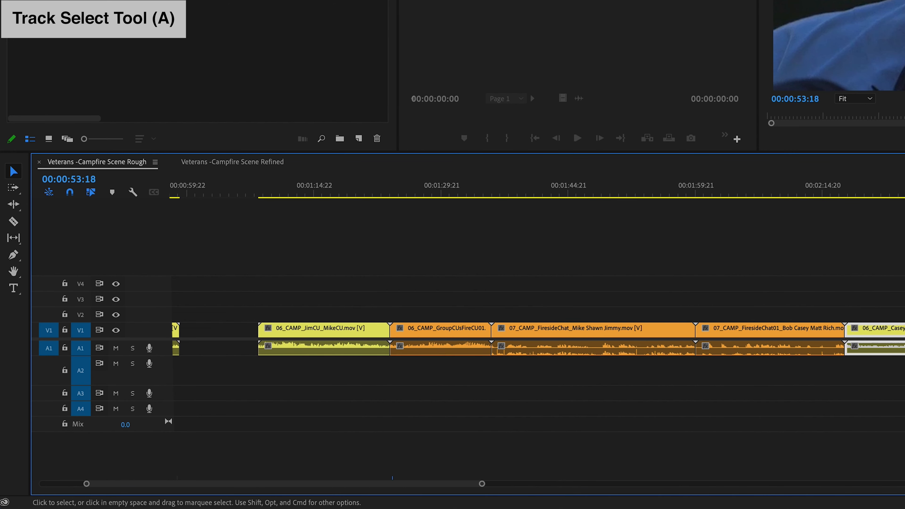
pyautogui.press('super+z')
pyautogui.moveTo(232, 192); pyautogui.dragTo(250, 192)
pyautogui.scroll(5, 285, 232)
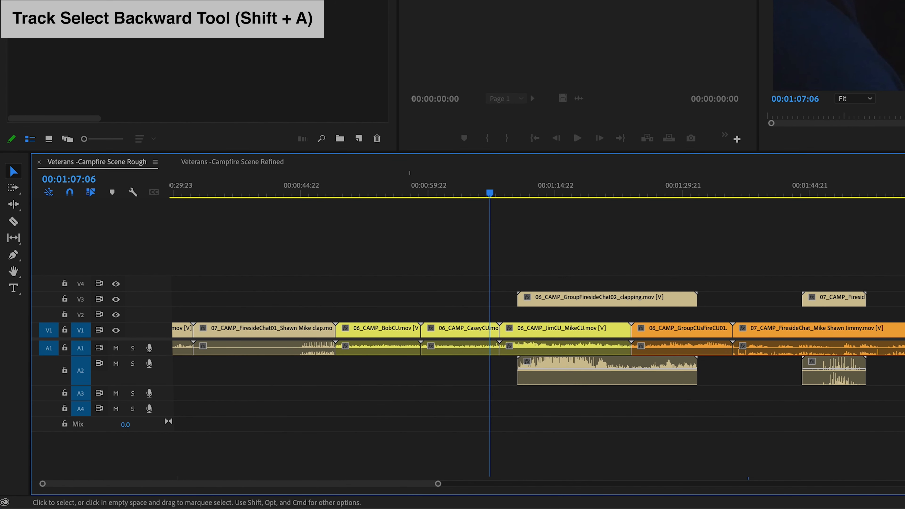
# - Use Track Select Backward to select every clip up to the first yellow clip, and extend the selection through the second yellow clip
pyautogui.moveTo(14, 189); pyautogui.dragTo(72, 200)
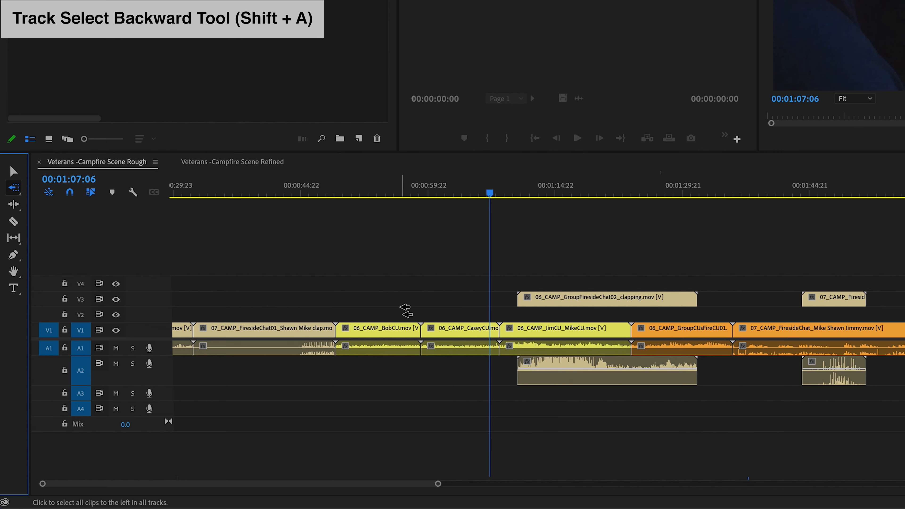
pyautogui.moveTo(364, 310); pyautogui.dragTo(341, 299)
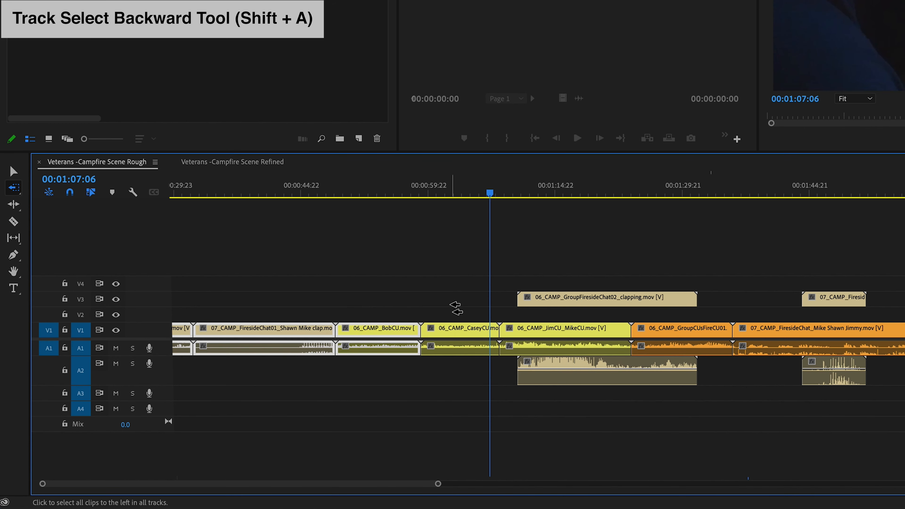
pyautogui.moveTo(458, 305); pyautogui.dragTo(424, 303)
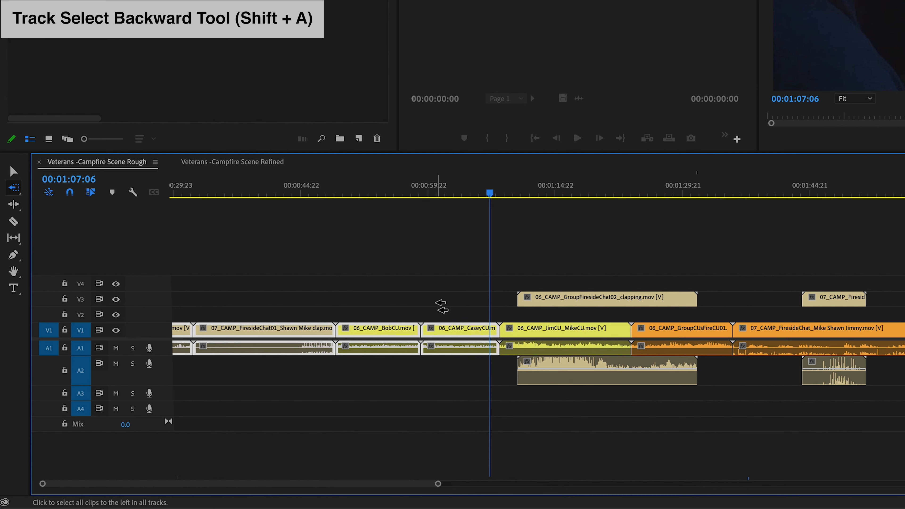
pyautogui.press('v')
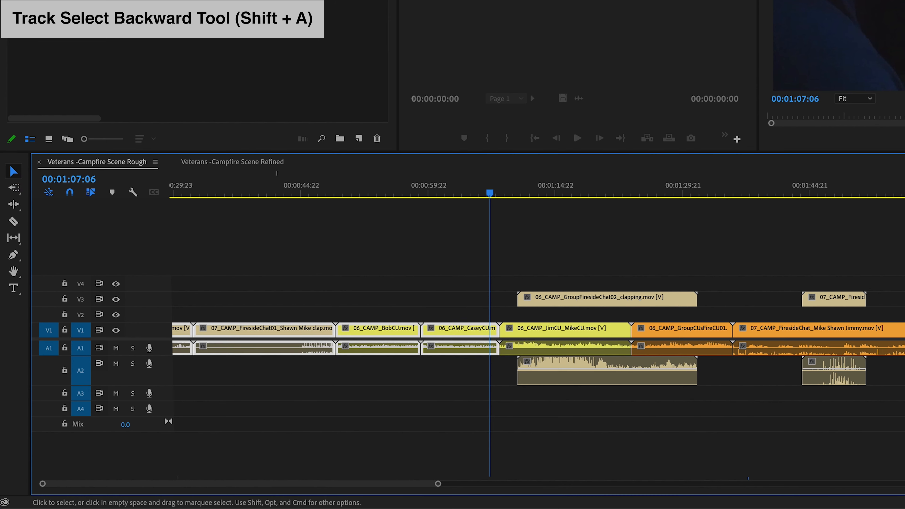
# - Try removing all clips before the FiresideChat01 clip with Track Select Backward, undo the removal, and cue the playhead to 00:00:22:01
pyautogui.press('c')
pyautogui.click(14, 188)
pyautogui.click(174, 312)
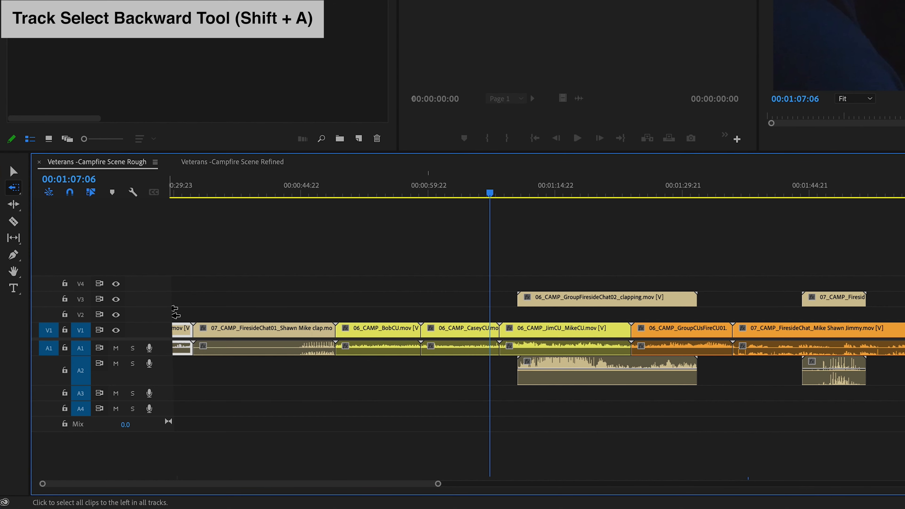
pyautogui.moveTo(691, 302); pyautogui.dragTo(904, 321)
pyautogui.hotkey('ctrl', 'z')
pyautogui.press('v')
pyautogui.click(226, 196)
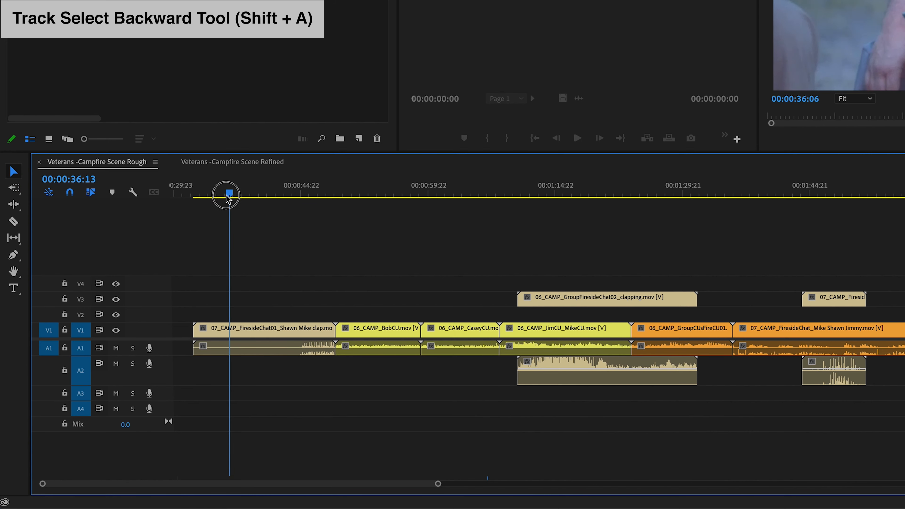
pyautogui.moveTo(226, 197); pyautogui.dragTo(243, 197)
pyautogui.moveTo(71, 179); pyautogui.dragTo(0, 178)
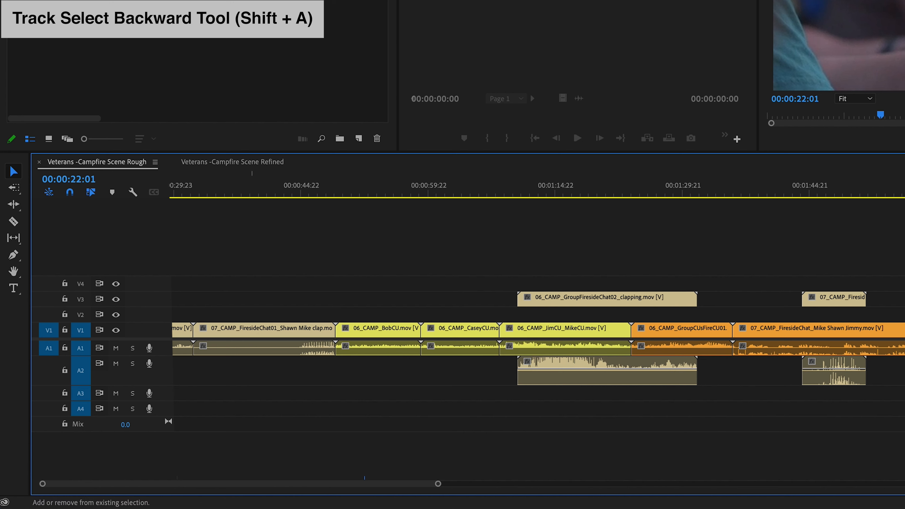
# - Select only the V3 clips with Track Select Backward and slide them right until the clapping clip starts over the second orange clip
pyautogui.hotkey('shift', 'a')
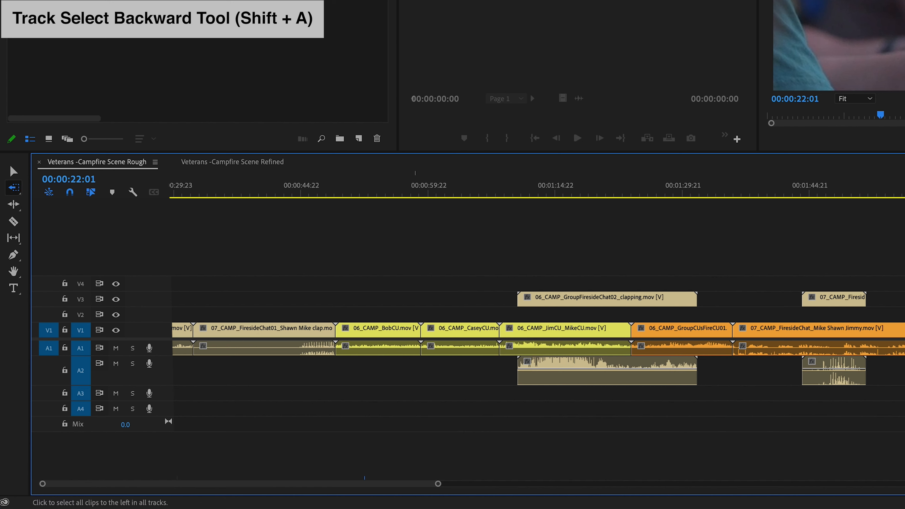
pyautogui.click(892, 298)
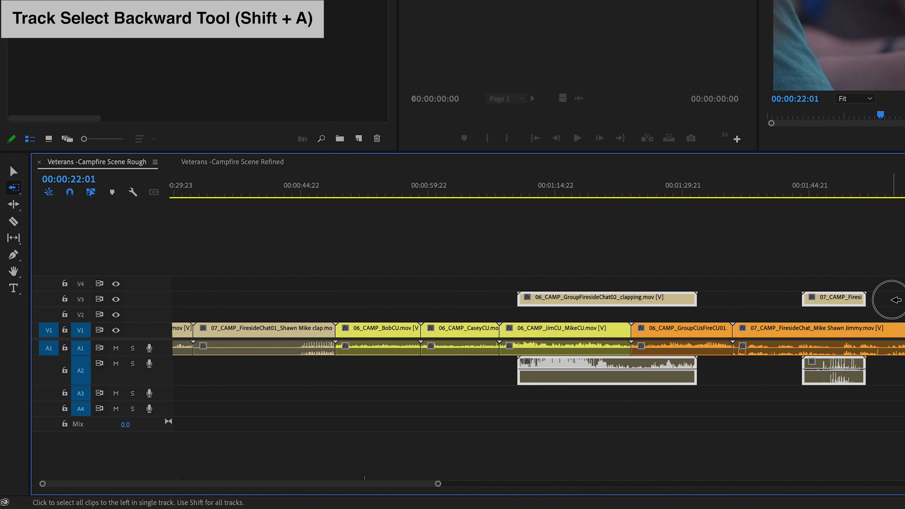
pyautogui.scroll(-1, 887, 303)
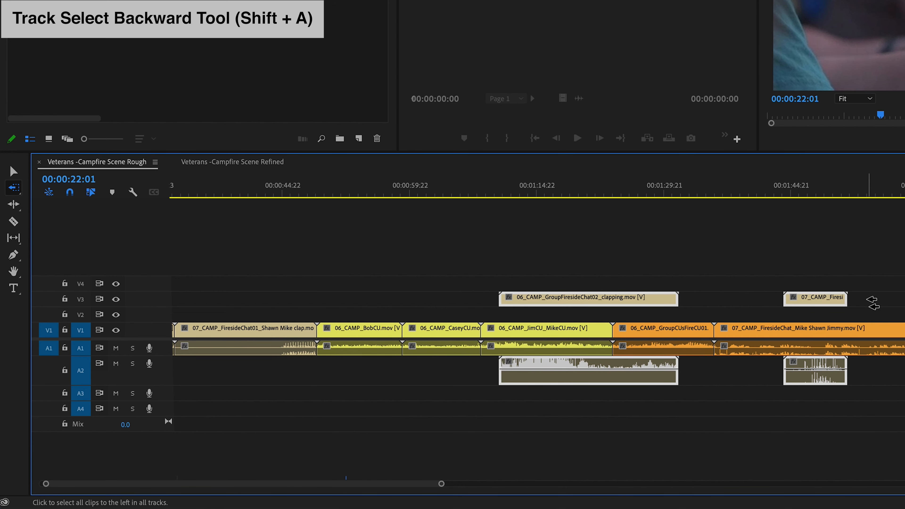
pyautogui.press('v')
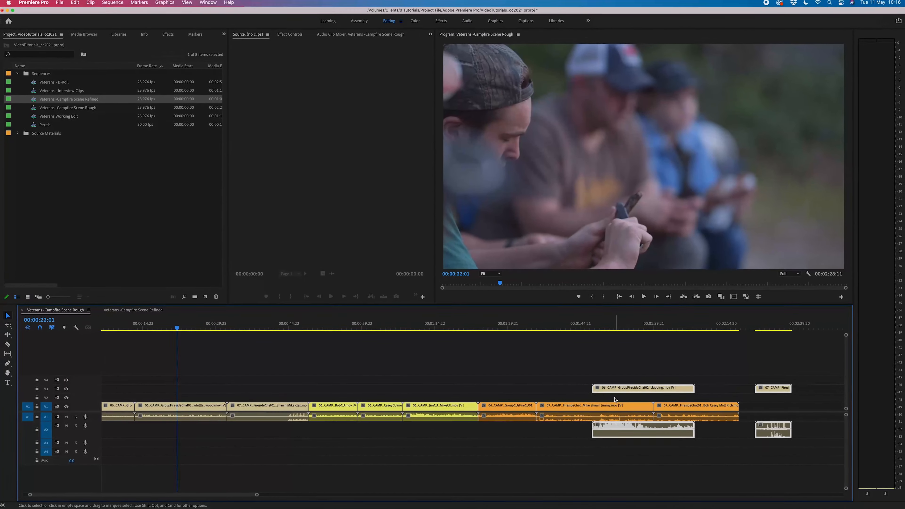
# - Select all clips from the first yellow clip onward with Track Select Forward and slide them right to open a wide gap after FiresideChat01
pyautogui.moveTo(344, 382); pyautogui.dragTo(432, 420)
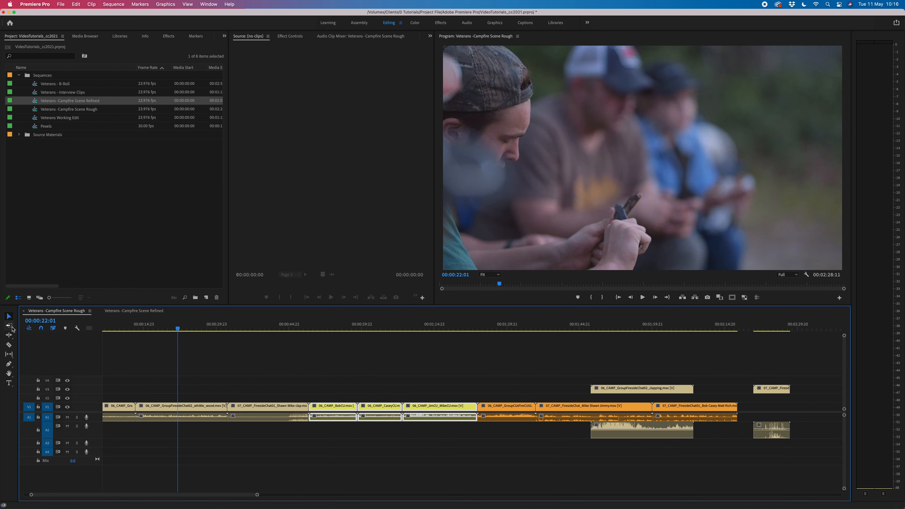
pyautogui.click(10, 328)
pyautogui.moveTo(341, 394); pyautogui.dragTo(586, 407)
pyautogui.press('v')
pyautogui.press('-')
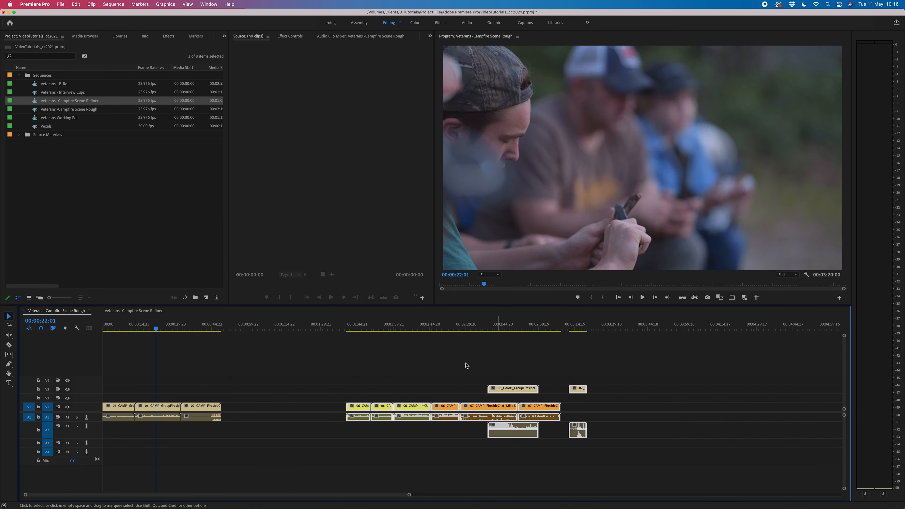
# - Move the two V3 clips onto V1 and A1 directly after the FiresideChat01 clip, and ripple delete the remaining gaps
pyautogui.moveTo(497, 392); pyautogui.dragTo(264, 415)
pyautogui.click(289, 418)
pyautogui.press('Delete')
pyautogui.click(289, 409)
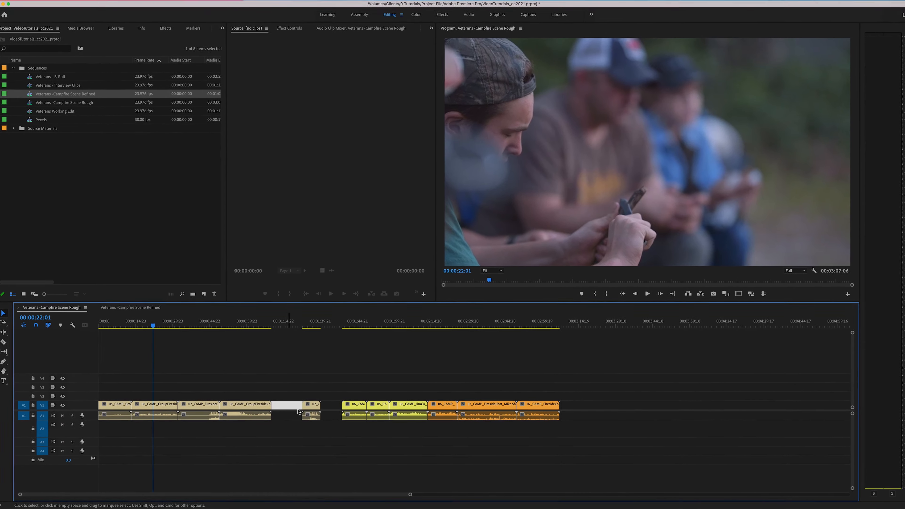
pyautogui.press('Delete')
pyautogui.click(300, 409)
pyautogui.press('Delete')
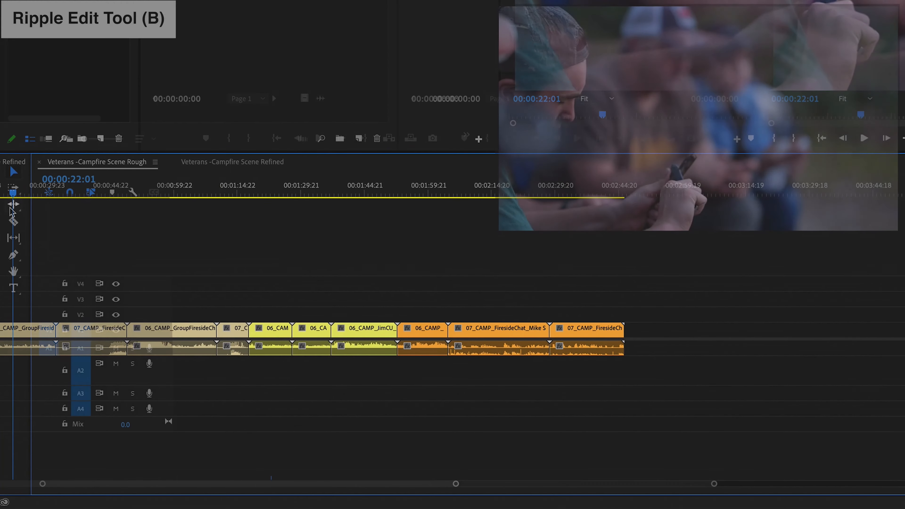
# - Ripple trim about 8 seconds off the start of the FiresideChat01 clip that follows the whittle_wood clip, using the Ripple Edit tool
pyautogui.click(8, 204)
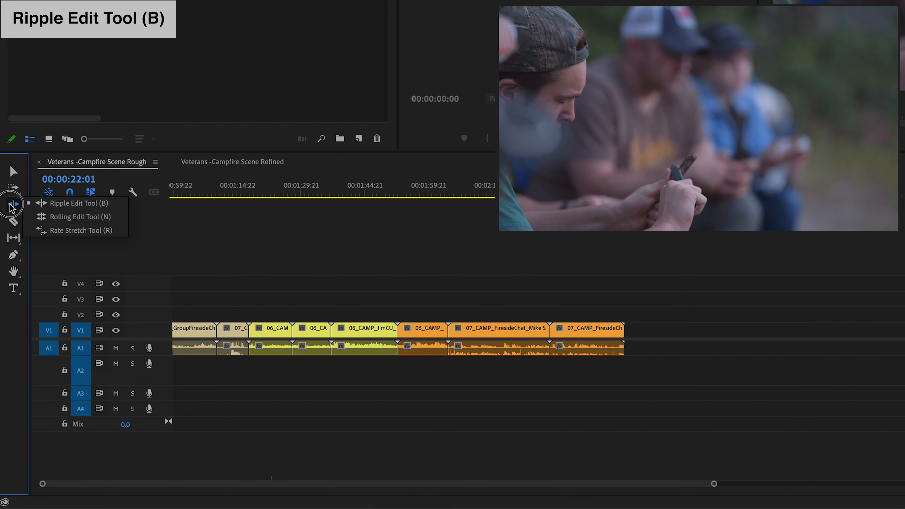
pyautogui.click(100, 206)
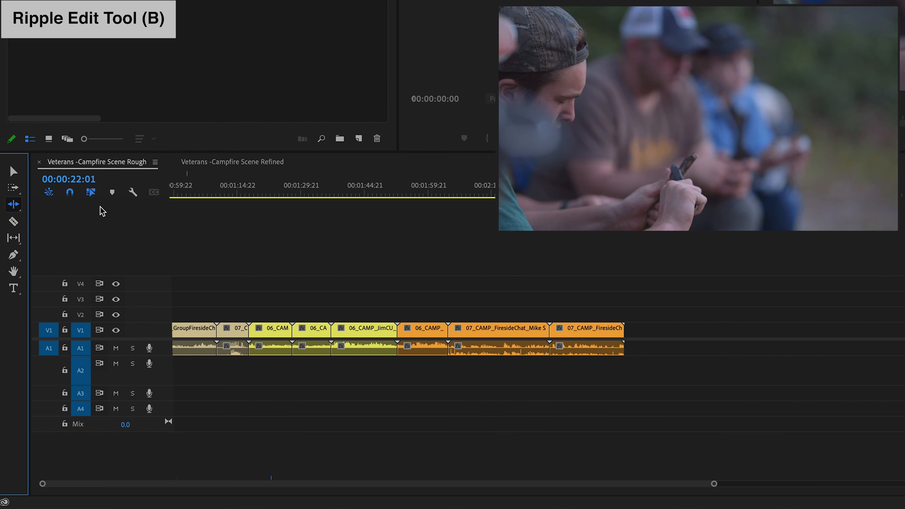
pyautogui.press('=')
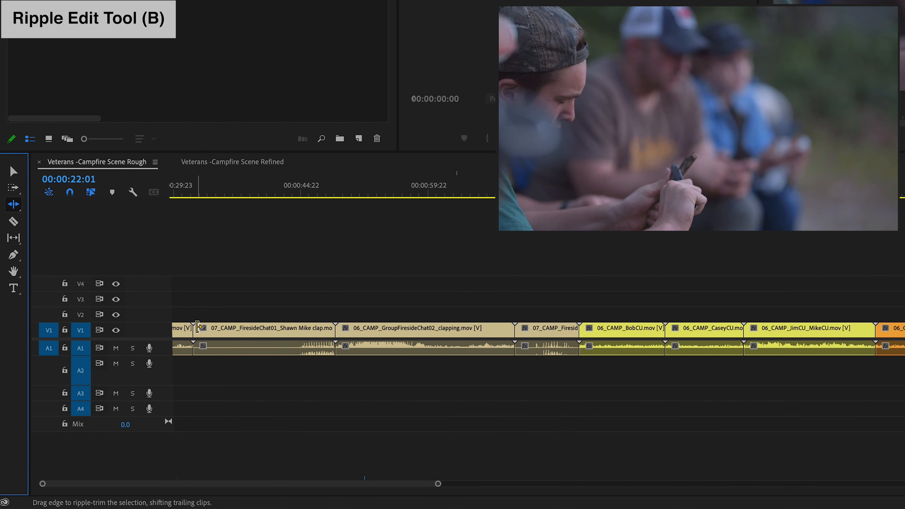
pyautogui.press('=')
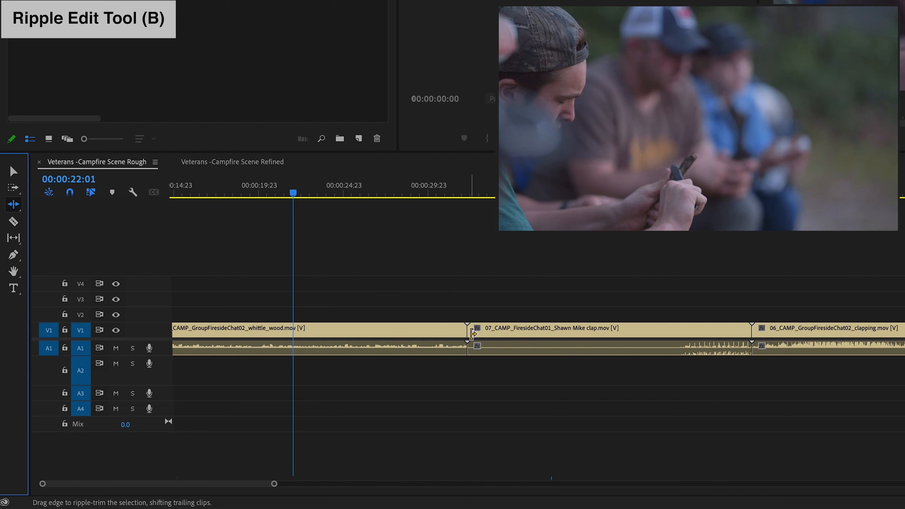
pyautogui.click(473, 333)
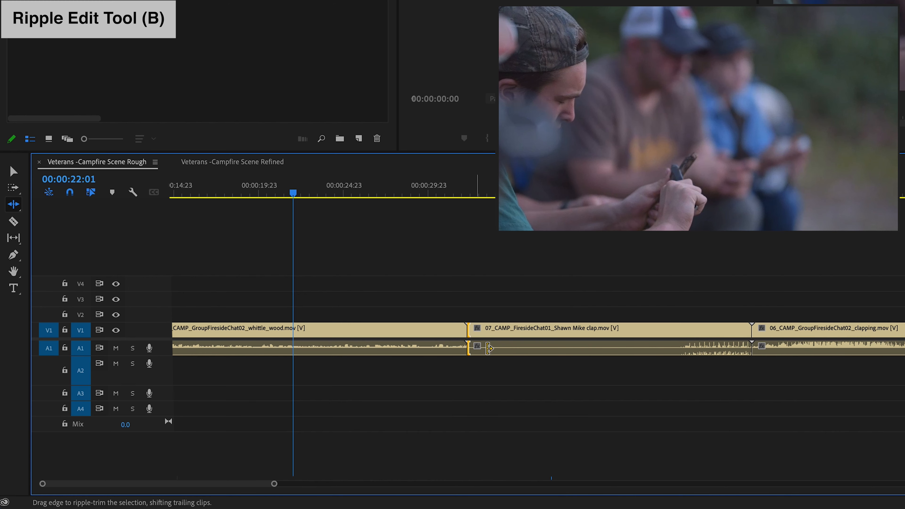
pyautogui.hscroll(20, 749, 357)
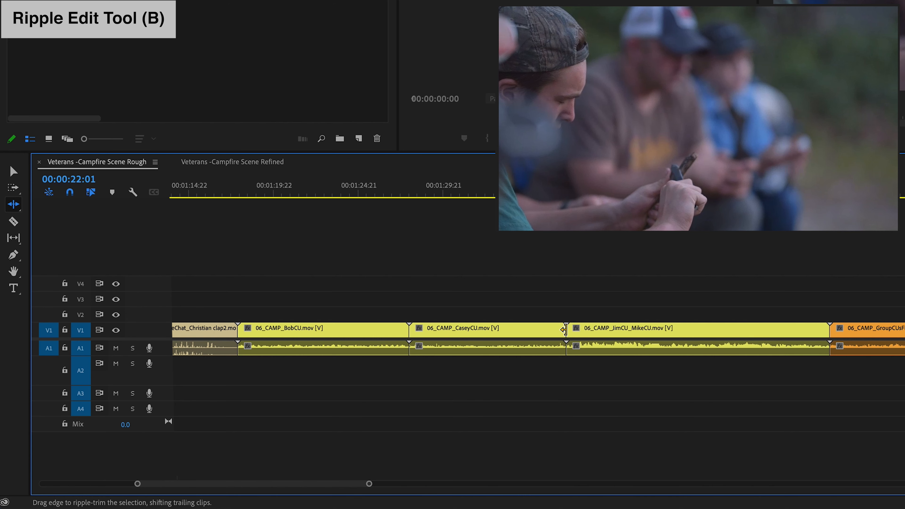
pyautogui.hscroll(-20, 593, 317)
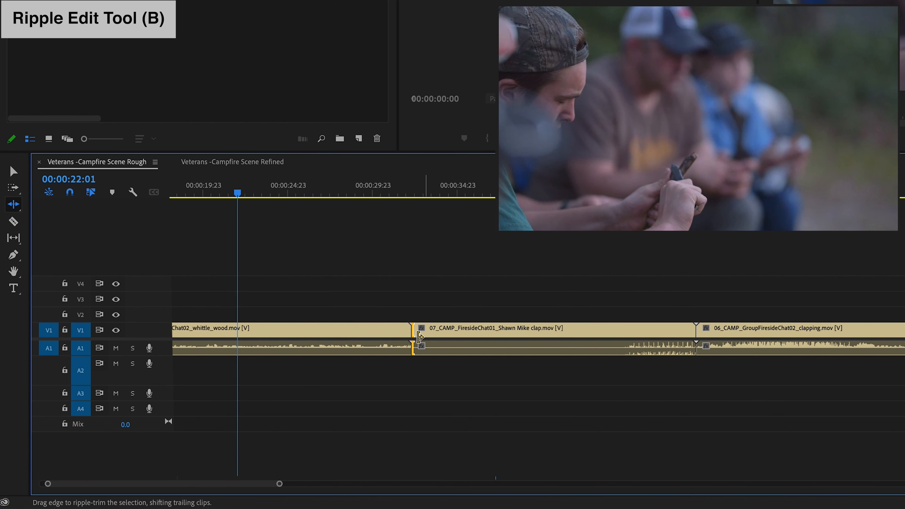
pyautogui.moveTo(416, 332); pyautogui.dragTo(547, 338)
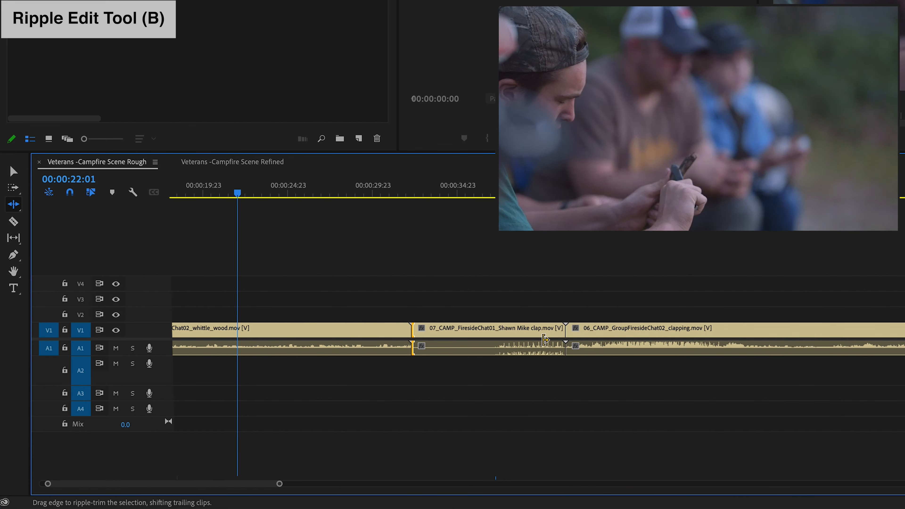
# - Play through the cut into the FiresideChat01 clip and cue the playhead to 00:00:37:19, just inside the clapping audio
pyautogui.press('v')
pyautogui.click(372, 184)
pyautogui.moveTo(373, 183)
pyautogui.mouseDown()
pyautogui.moveTo(429, 187)
pyautogui.moveTo(372, 191)
pyautogui.mouseUp()
pyautogui.press('space')
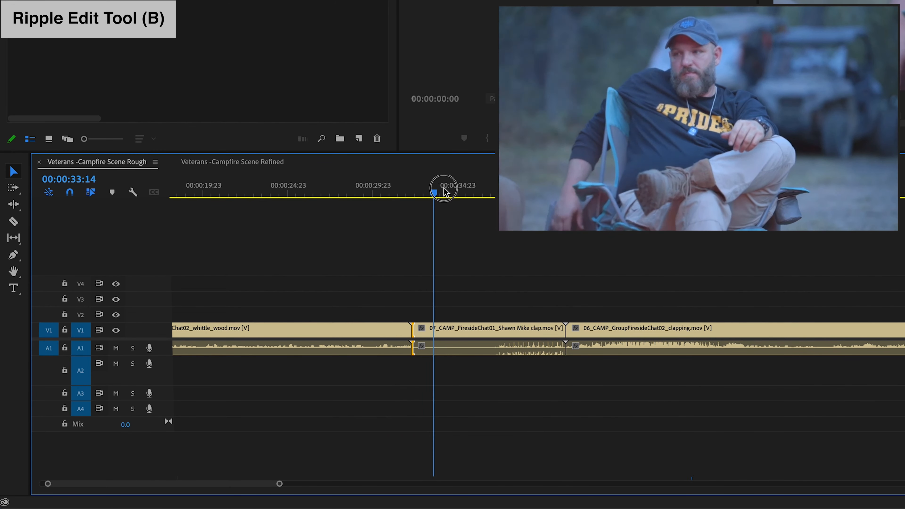
pyautogui.moveTo(444, 189); pyautogui.dragTo(505, 206)
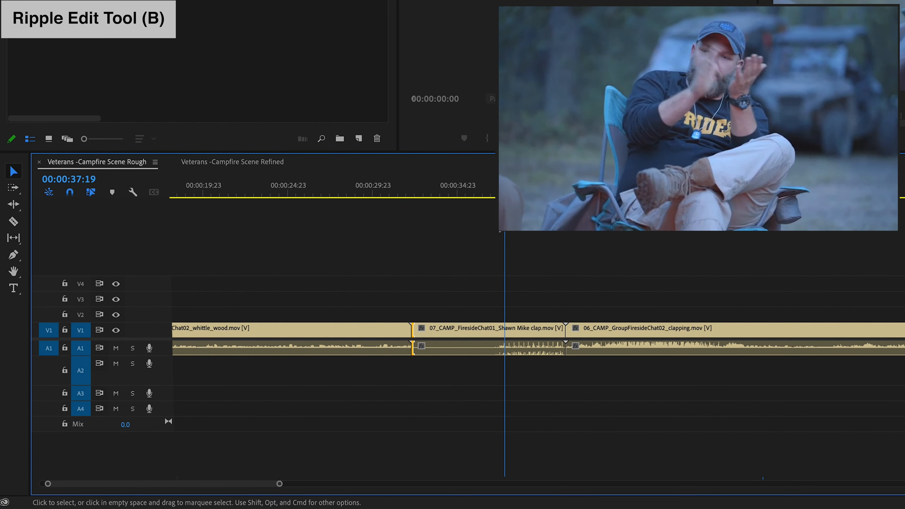
# - Try trimming the FiresideChat01 clip's start with the Selection tool and moving it against the whittle_wood clip, and undo both edits
pyautogui.press('b')
pyautogui.press('v')
pyautogui.press('b')
pyautogui.press('v')
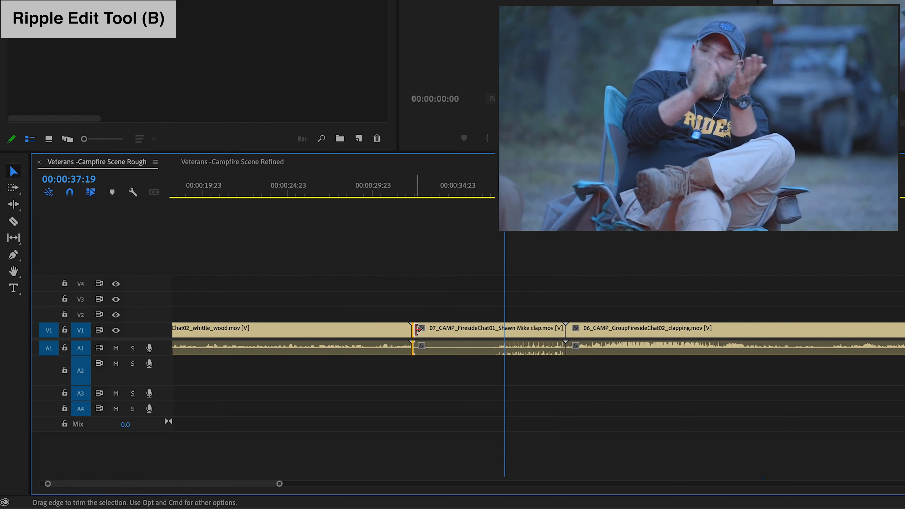
pyautogui.moveTo(414, 331)
pyautogui.mouseDown()
pyautogui.moveTo(489, 333)
pyautogui.moveTo(420, 330)
pyautogui.mouseUp()
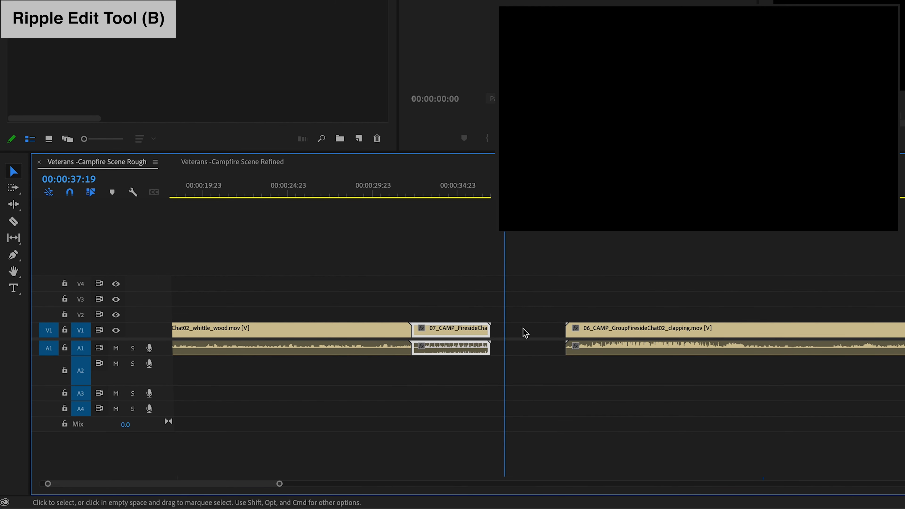
pyautogui.press('super+z')
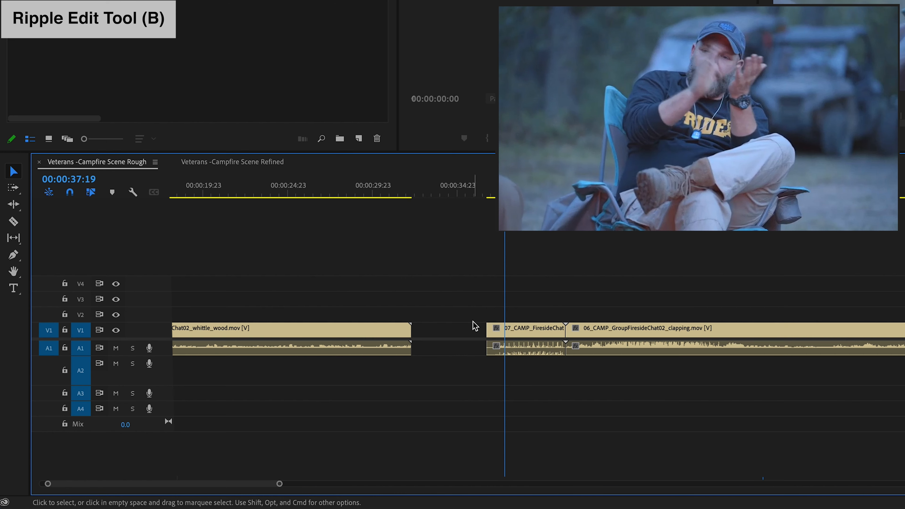
pyautogui.press('super+z')
# - Ripple trim the start of the FiresideChat01 clip to where its clapping audio begins, and cue the playhead shortly before the cut
pyautogui.press('b')
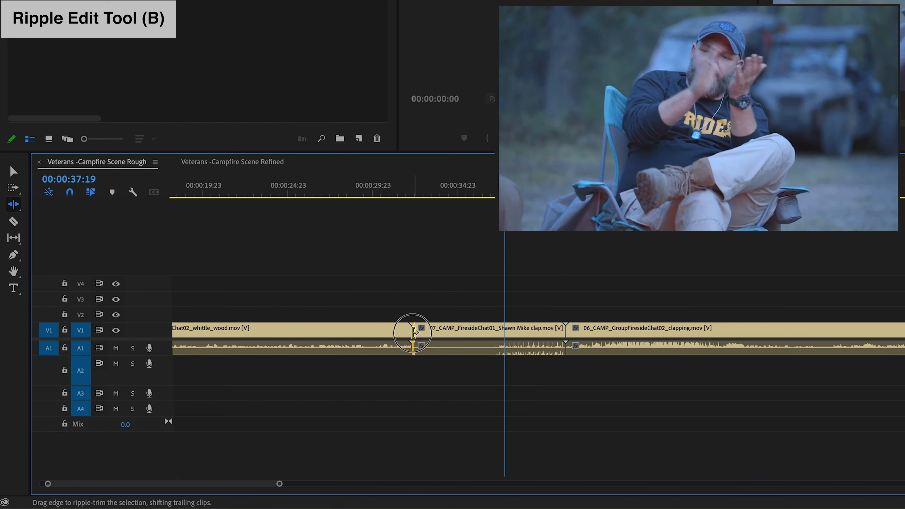
pyautogui.moveTo(414, 332); pyautogui.dragTo(499, 335)
pyautogui.click(395, 189)
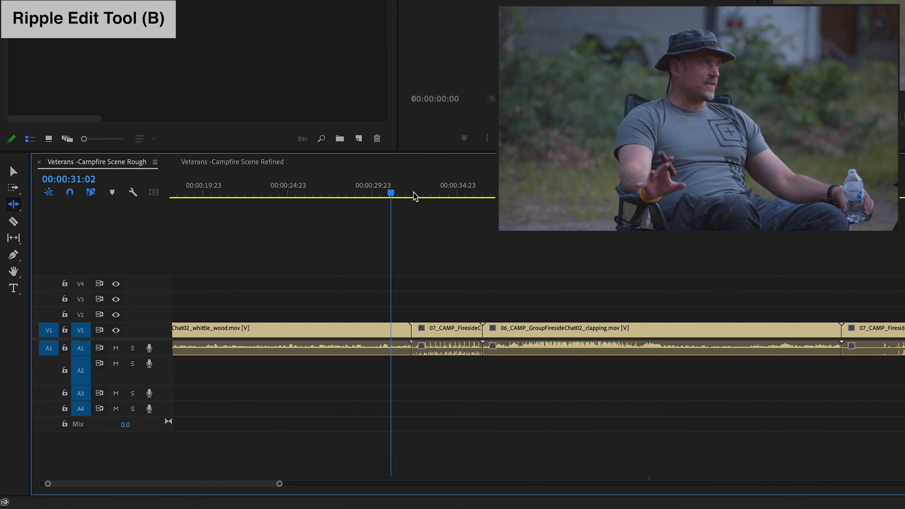
# - Play into the FiresideChat01 clip, move its audio to A2, and extend only the audio's start about 7 seconds earlier with the Selection tool
pyautogui.press('v')
pyautogui.press('space')
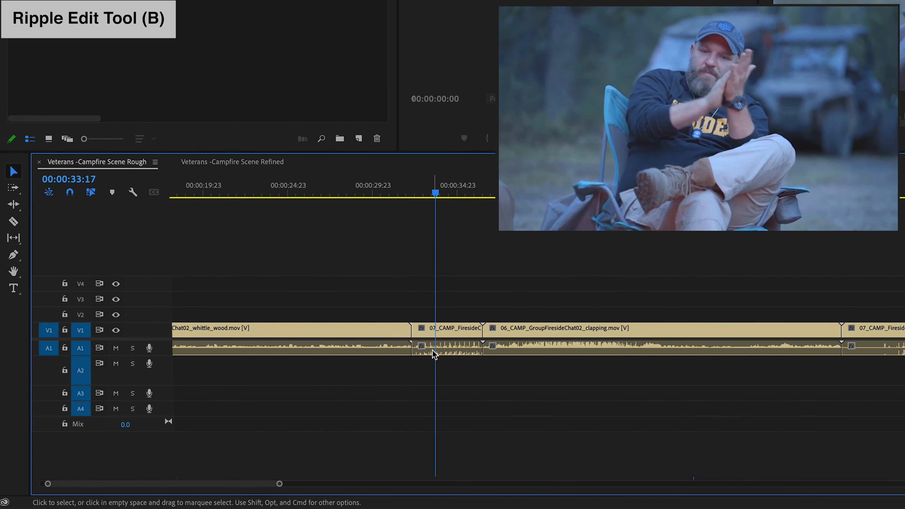
pyautogui.moveTo(433, 354); pyautogui.dragTo(432, 369)
pyautogui.press('b')
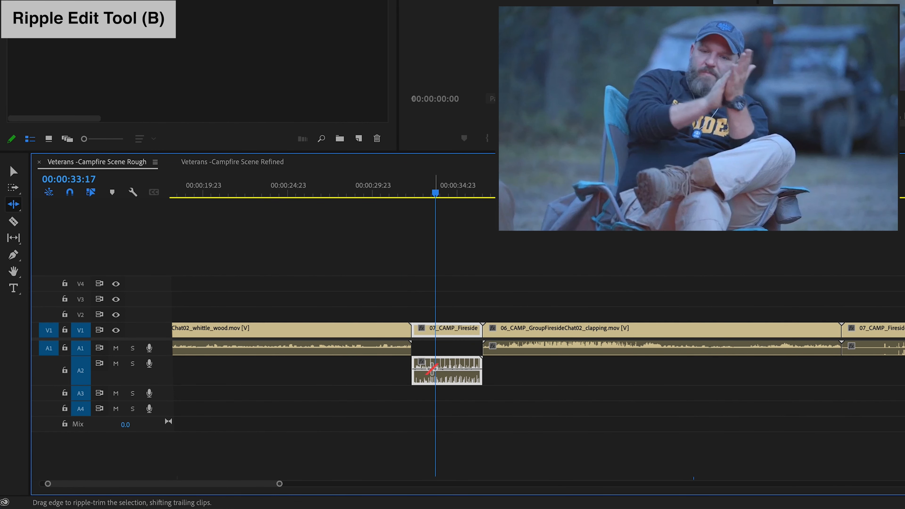
pyautogui.press('v')
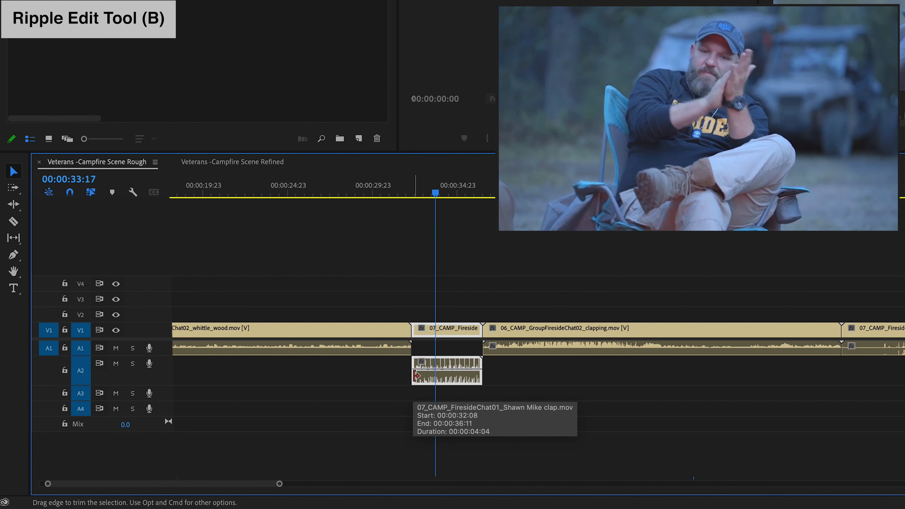
pyautogui.moveTo(415, 375); pyautogui.dragTo(288, 372)
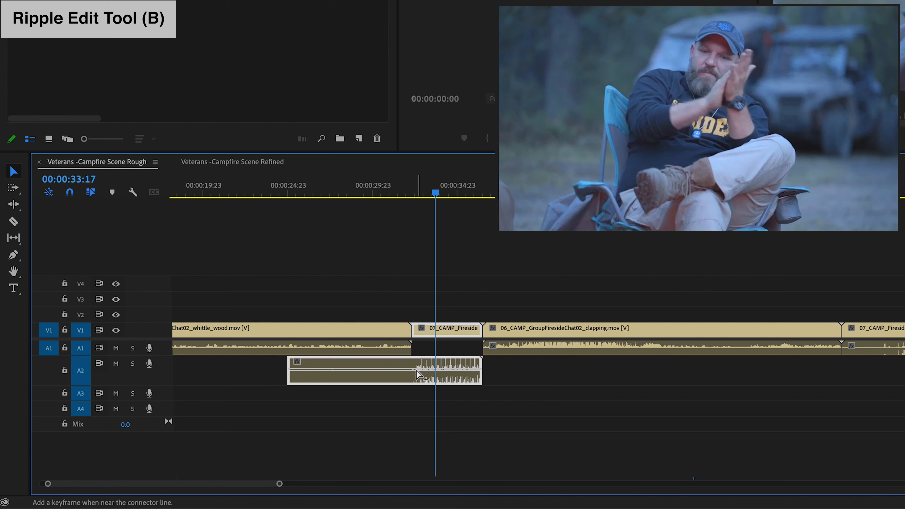
# - Fade in the A2 clapping audio with two volume keyframes, trim its start to just before the fade, preview it, and undo the edits
pyautogui.keyDown('super'); pyautogui.click(414, 369); pyautogui.keyUp('super')
pyautogui.moveTo(398, 369); pyautogui.dragTo(397, 381)
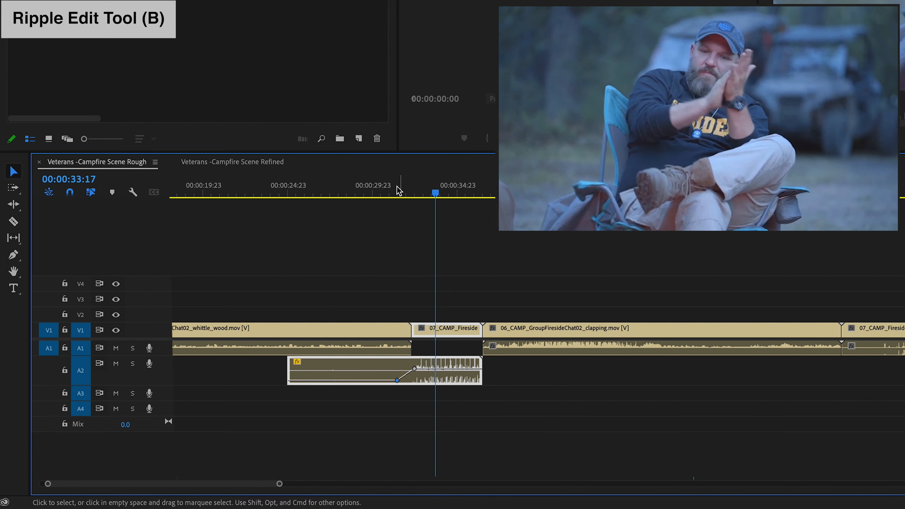
pyautogui.click(383, 187)
pyautogui.moveTo(324, 369); pyautogui.dragTo(383, 370)
pyautogui.press('space')
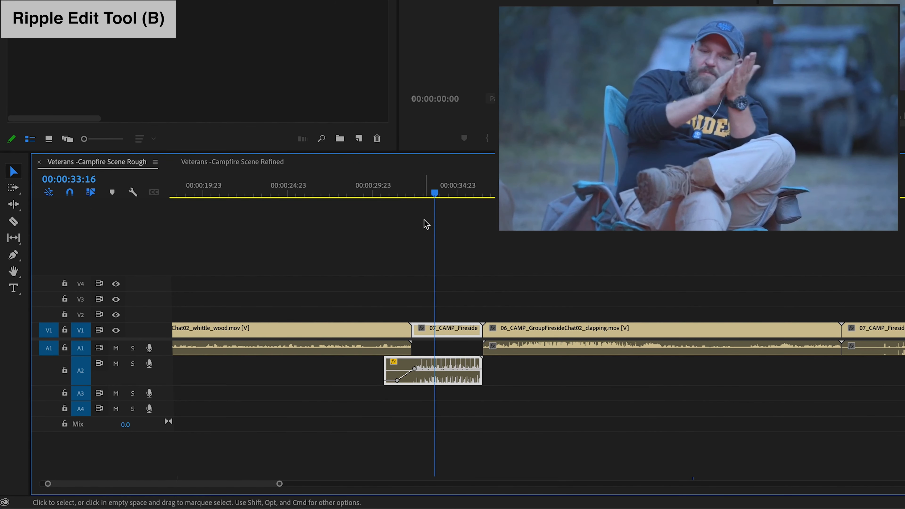
pyautogui.press('space')
pyautogui.press('super+z')
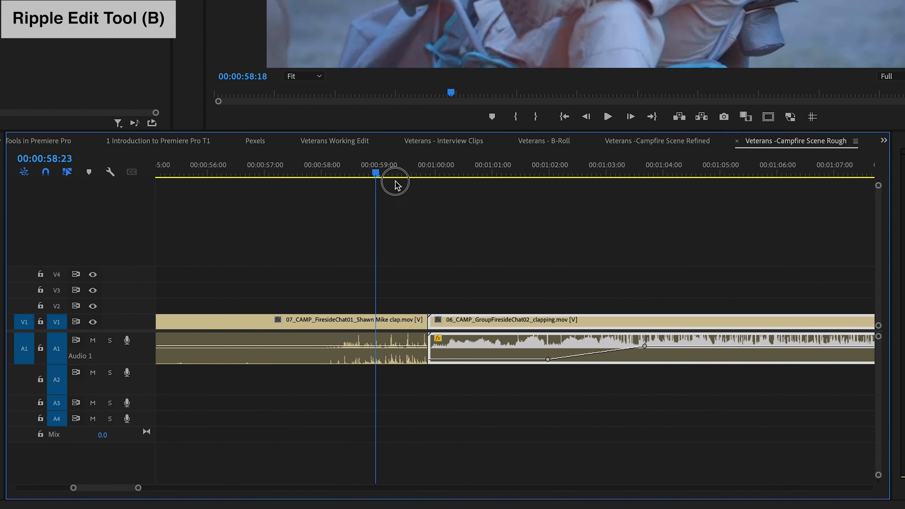
# - Move the GroupFiresideChat02_clapping clip's audio from A1 to A2 and delete its first volume keyframe
pyautogui.click(397, 185)
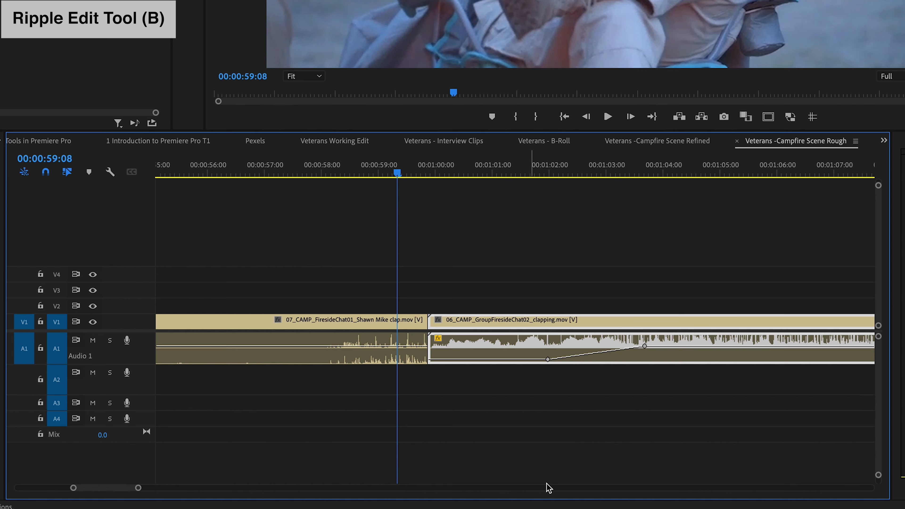
pyautogui.moveTo(475, 356); pyautogui.dragTo(476, 376)
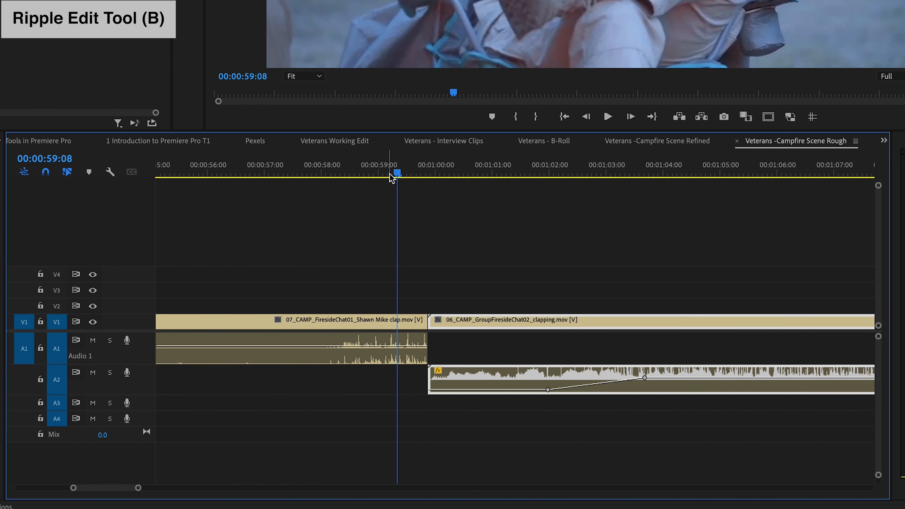
pyautogui.moveTo(396, 174); pyautogui.dragTo(435, 178)
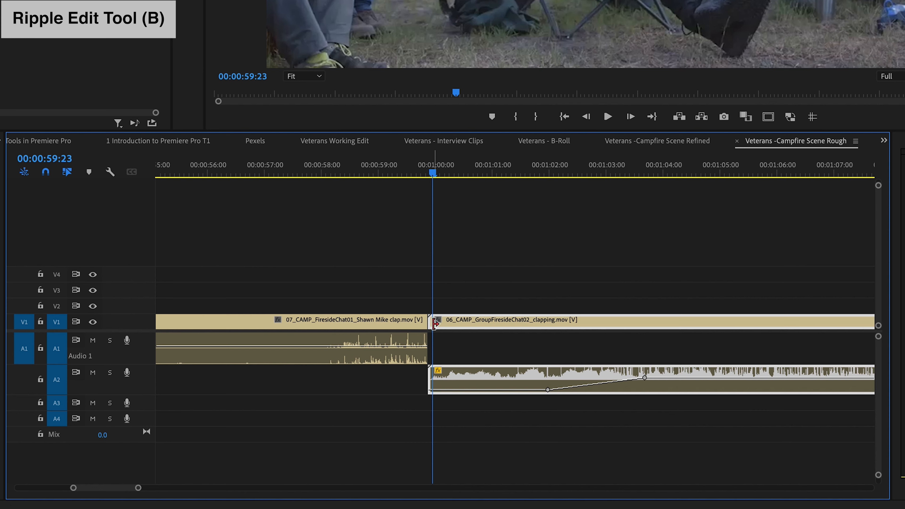
pyautogui.moveTo(438, 175); pyautogui.dragTo(518, 199)
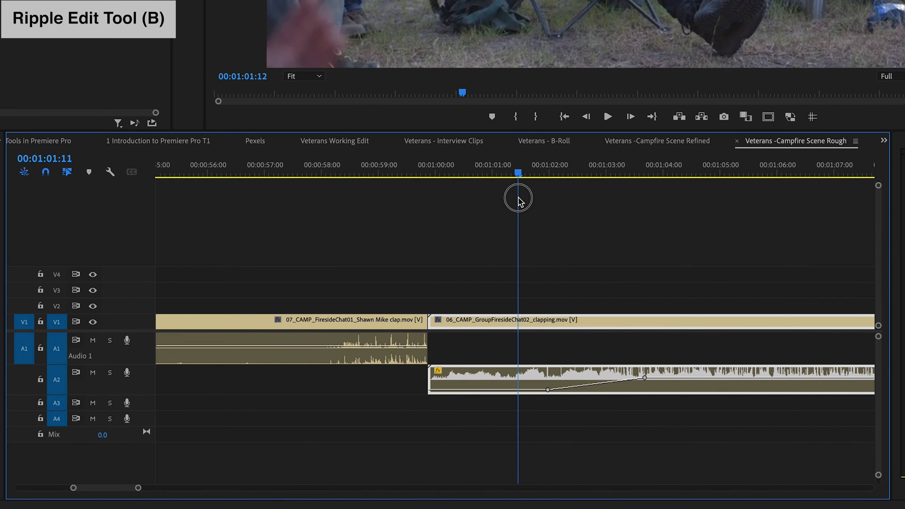
pyautogui.click(549, 390)
pyautogui.press('Delete')
# - Ripple trim about 3.6 seconds off the video start of the GroupFiresideChat02_clapping clip so its A2 audio leads in under the preceding clip
pyautogui.moveTo(512, 176); pyautogui.dragTo(492, 177)
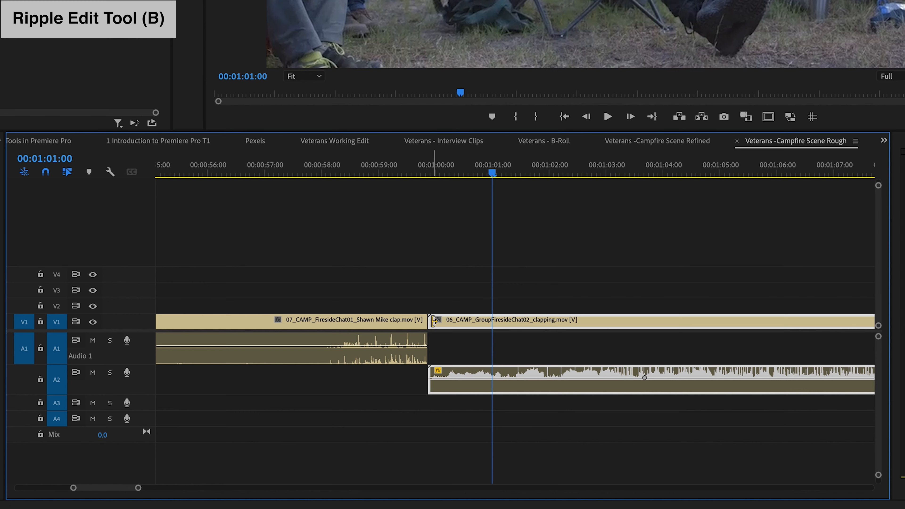
pyautogui.moveTo(434, 322); pyautogui.dragTo(637, 325)
pyautogui.scroll(3, 530, 287)
pyautogui.moveTo(554, 170); pyautogui.dragTo(523, 189)
pyautogui.moveTo(502, 200); pyautogui.dragTo(439, 210)
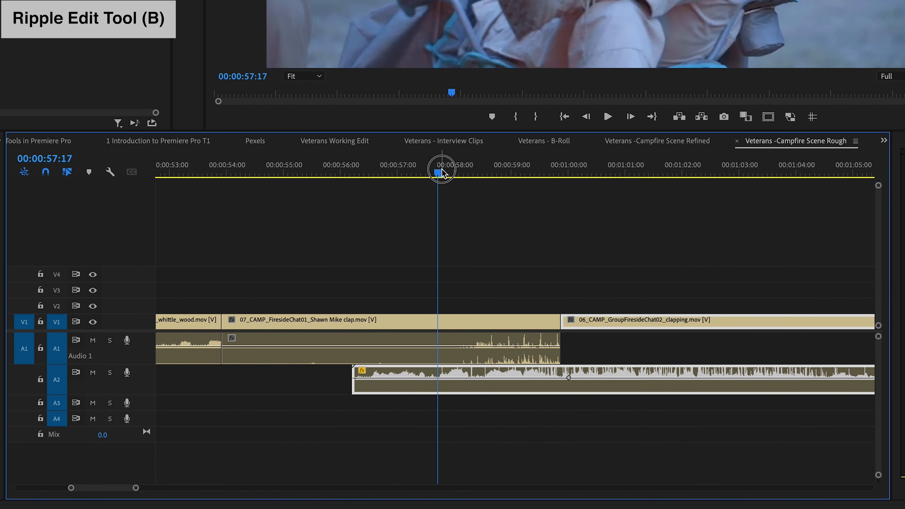
# - Play the clapping lead-in and lower a new A2 volume keyframe at about 00:00:58:13 to fade the audio in gradually
pyautogui.moveTo(439, 172); pyautogui.dragTo(394, 175)
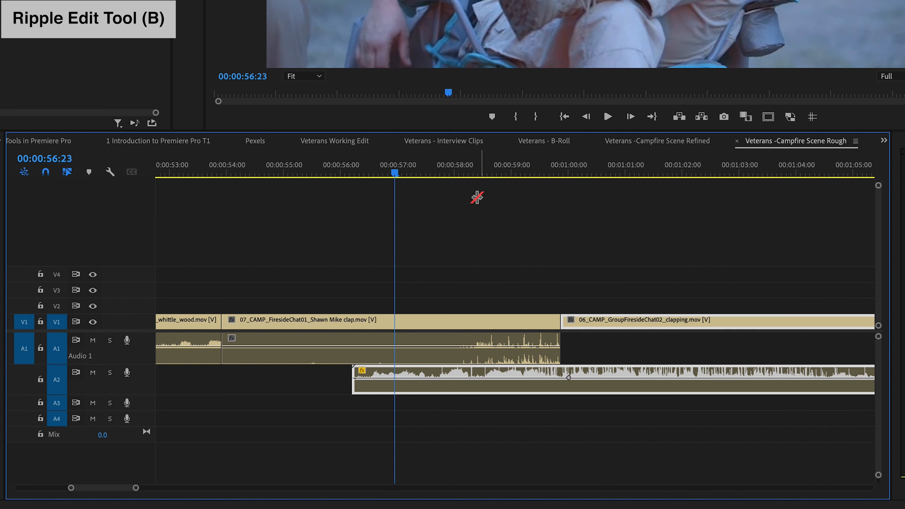
pyautogui.press('space')
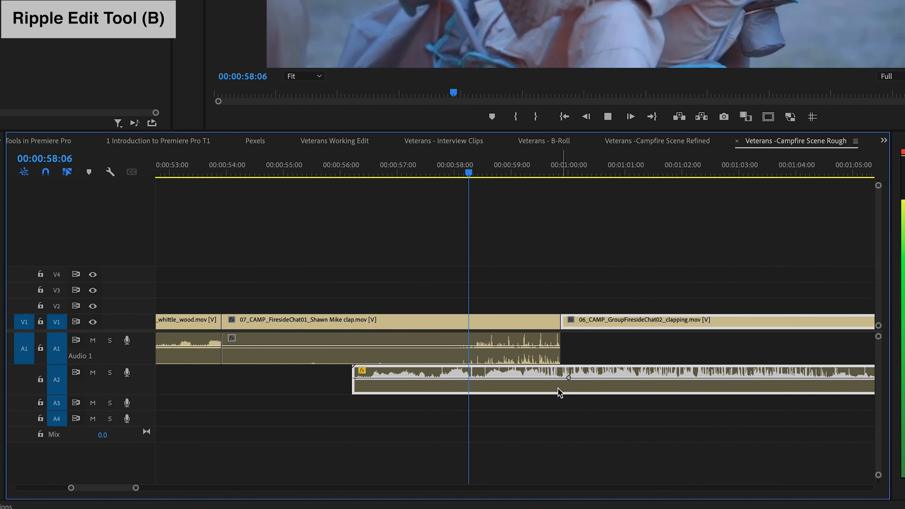
pyautogui.press('space')
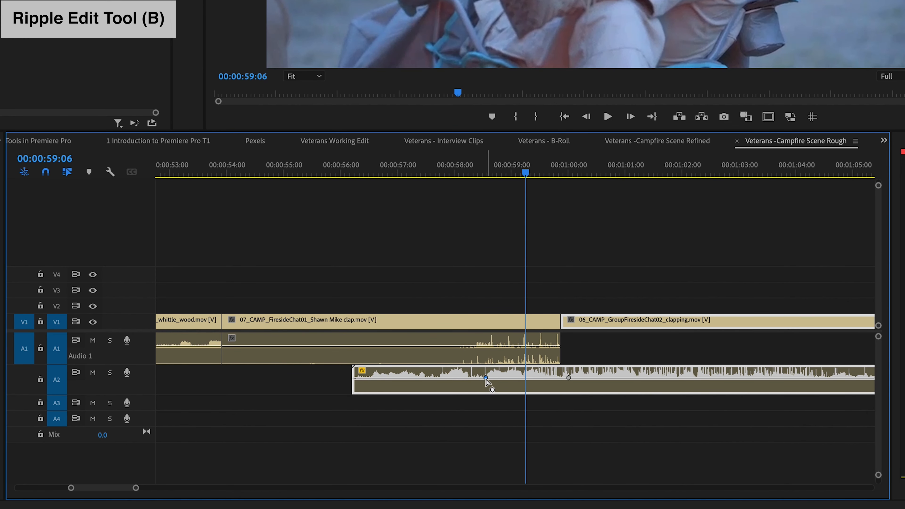
pyautogui.moveTo(487, 382); pyautogui.dragTo(486, 390)
pyautogui.moveTo(437, 174); pyautogui.dragTo(417, 177)
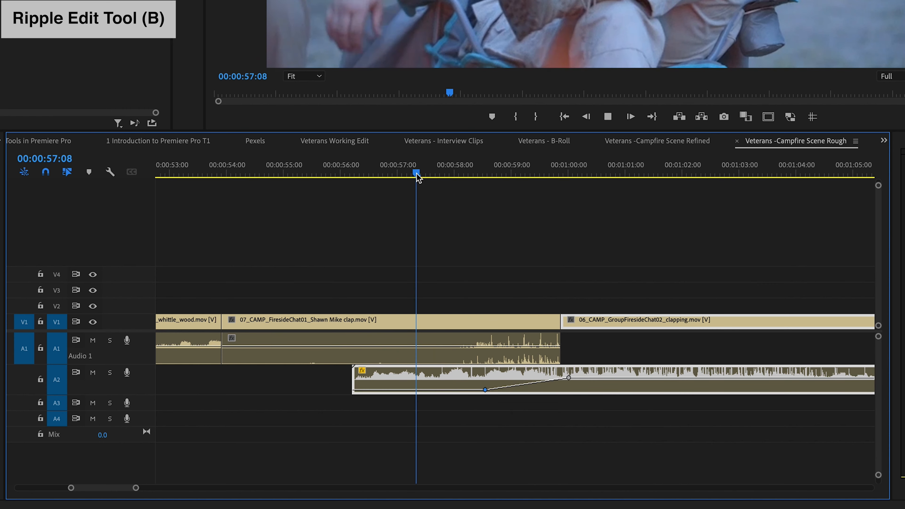
pyautogui.press('space')
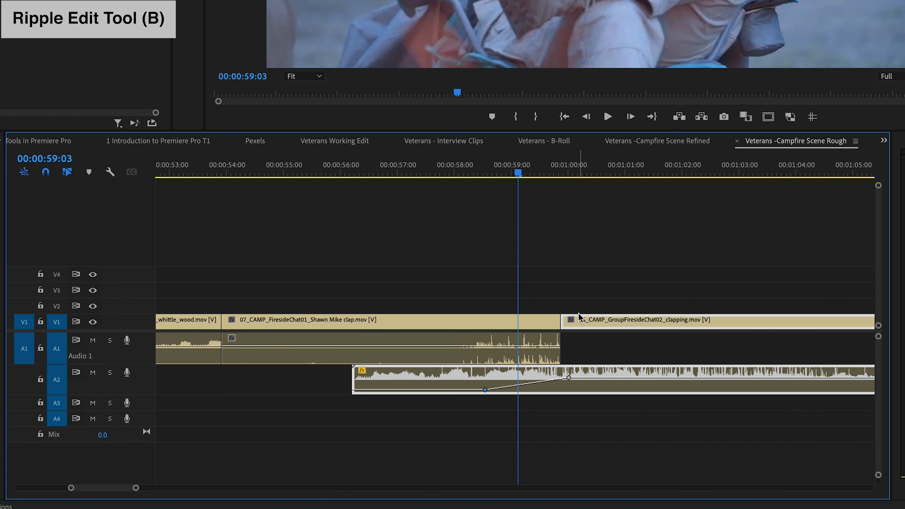
pyautogui.moveTo(566, 324); pyautogui.dragTo(592, 322)
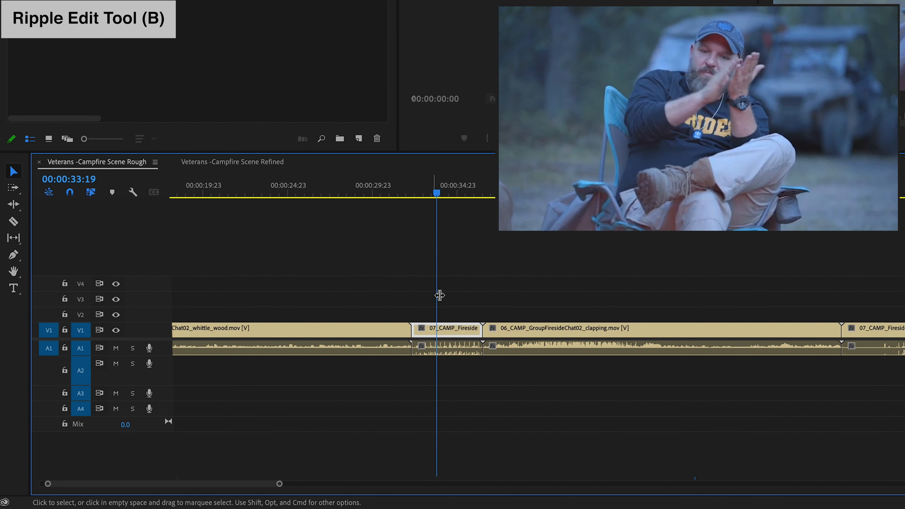
# - Ripple extend the start of the FiresideChat01 clip following the whittle_wood clip by about 4 seconds
pyautogui.click(458, 333)
pyautogui.click(465, 311)
pyautogui.click(459, 341)
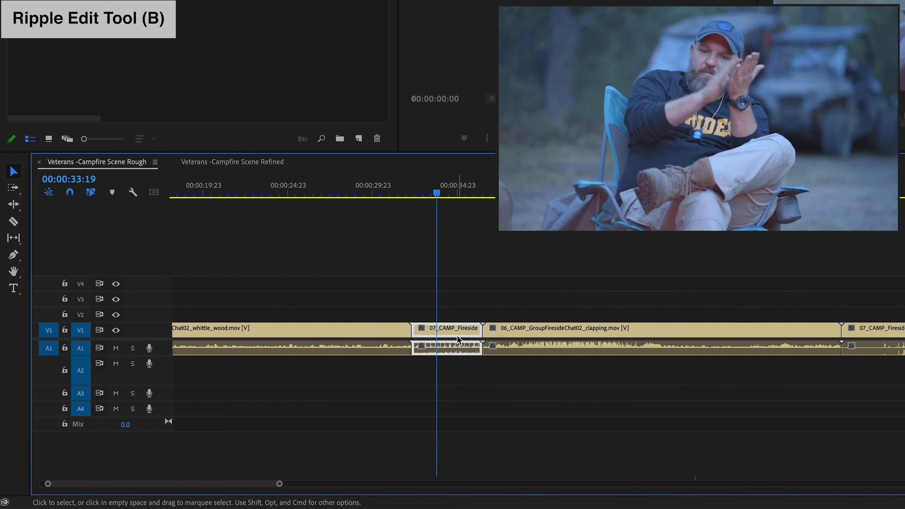
pyautogui.click(457, 301)
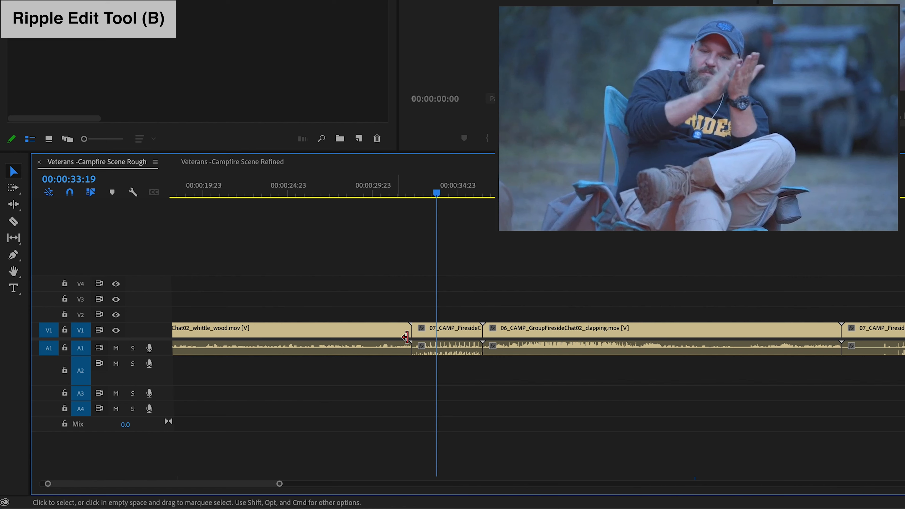
pyautogui.click(415, 331)
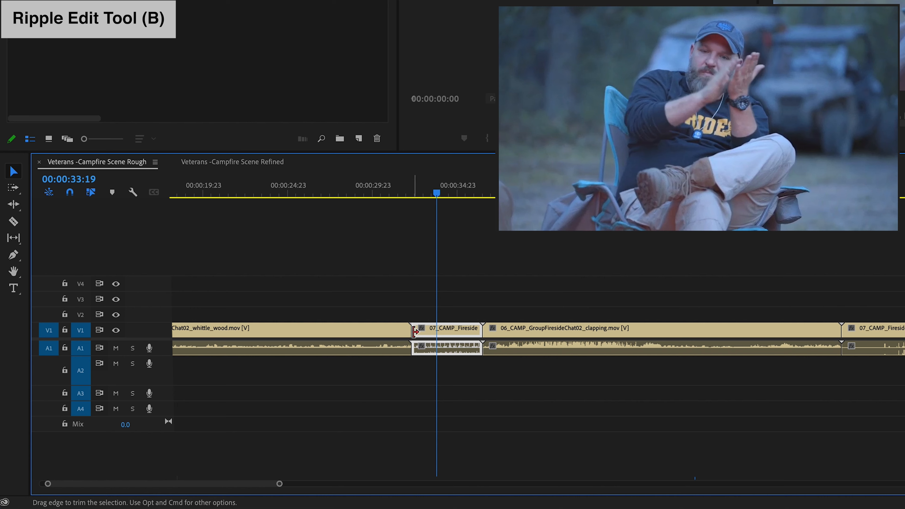
pyautogui.moveTo(415, 332); pyautogui.dragTo(349, 330)
pyautogui.press('b')
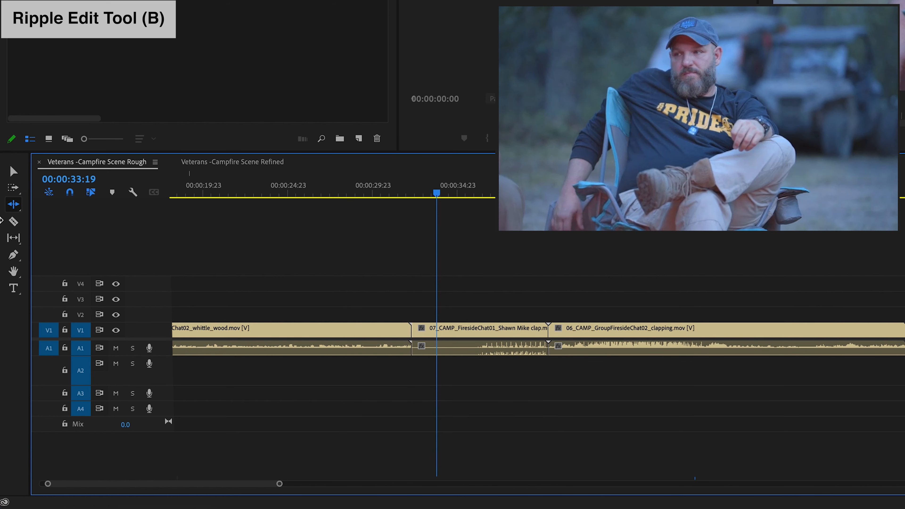
# - Pick the Rolling Edit tool, switch back to Ripple Edit, and trim 00:00:06:04 off the end of the whittle_wood clip
pyautogui.click(14, 204)
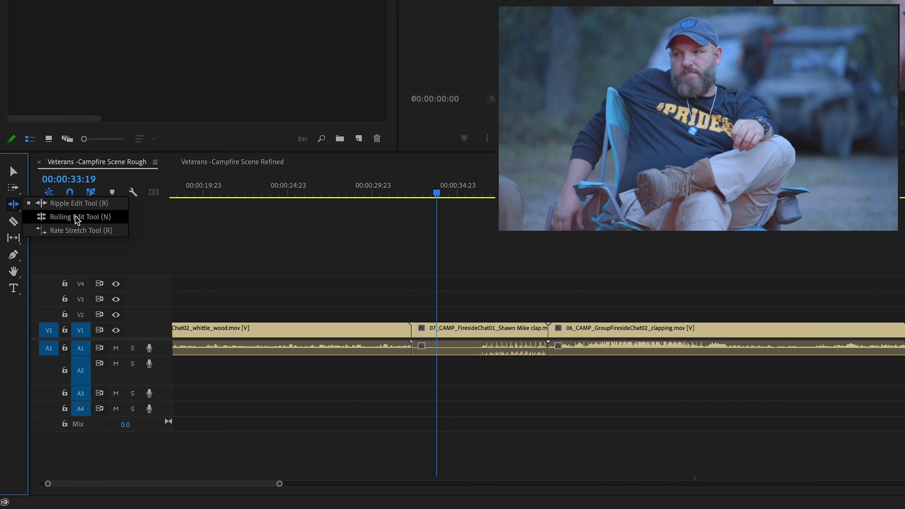
pyautogui.click(79, 219)
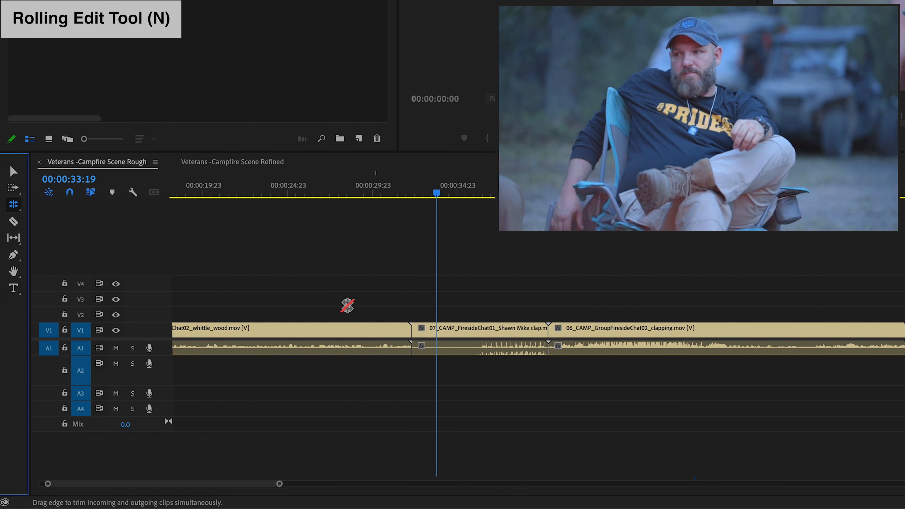
pyautogui.press('v')
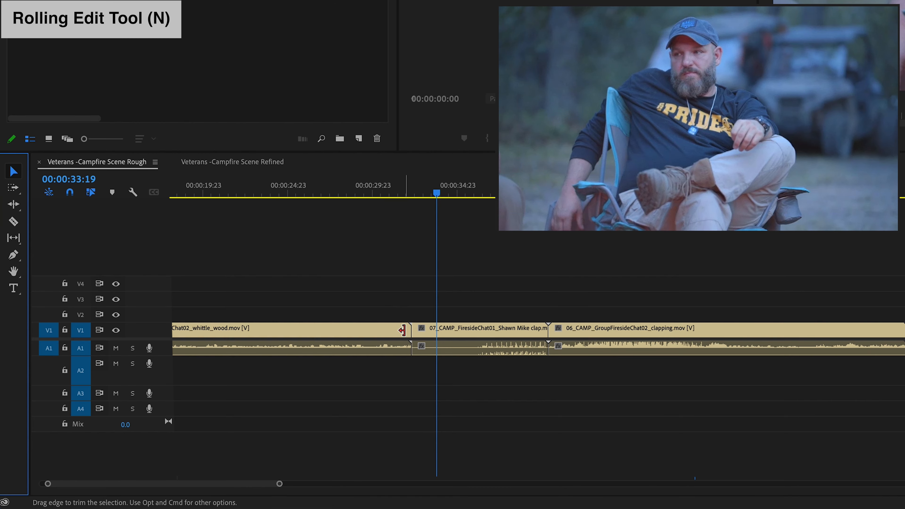
pyautogui.press('b')
pyautogui.moveTo(406, 331); pyautogui.dragTo(306, 331)
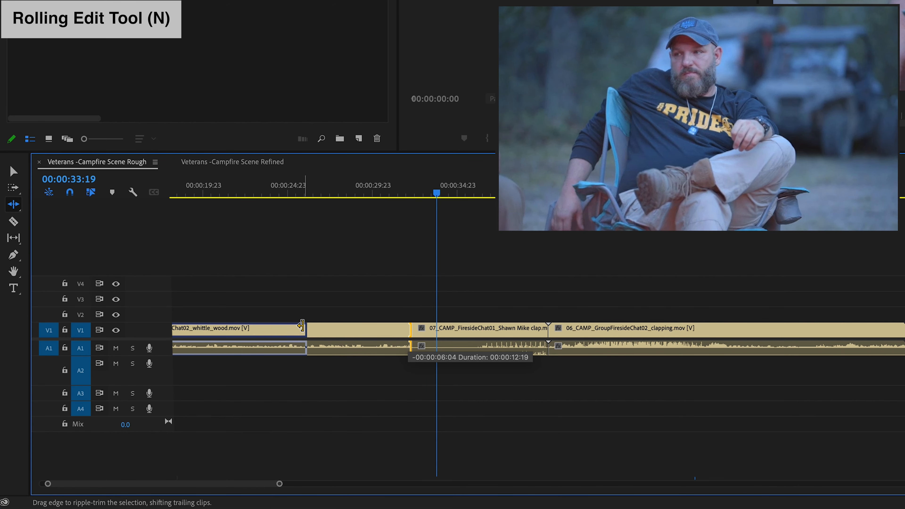
# - Cue the playhead to 00:00:26:08, try trimming the FiresideChat01 clip's start about 3 seconds with the Selection tool, and undo the trim
pyautogui.click(279, 193)
pyautogui.moveTo(280, 192); pyautogui.dragTo(311, 196)
pyautogui.press('v')
pyautogui.click(285, 333)
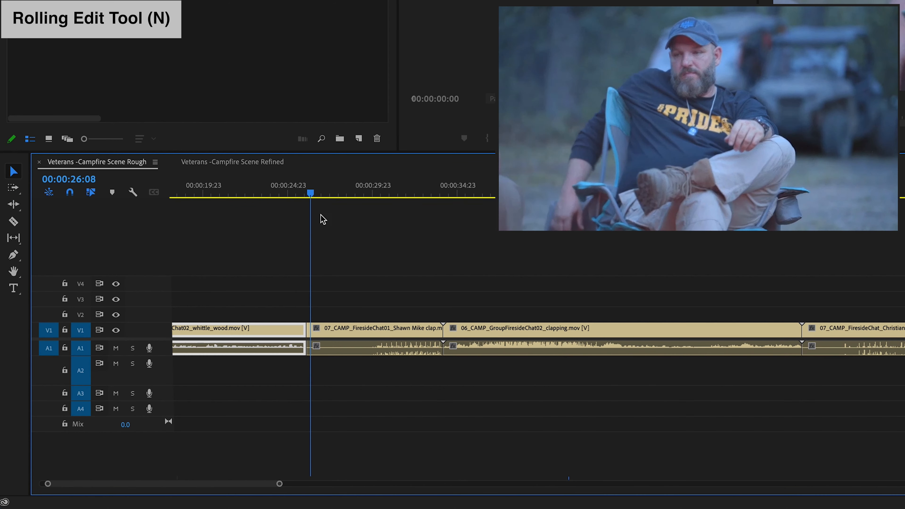
pyautogui.moveTo(307, 331); pyautogui.dragTo(363, 335)
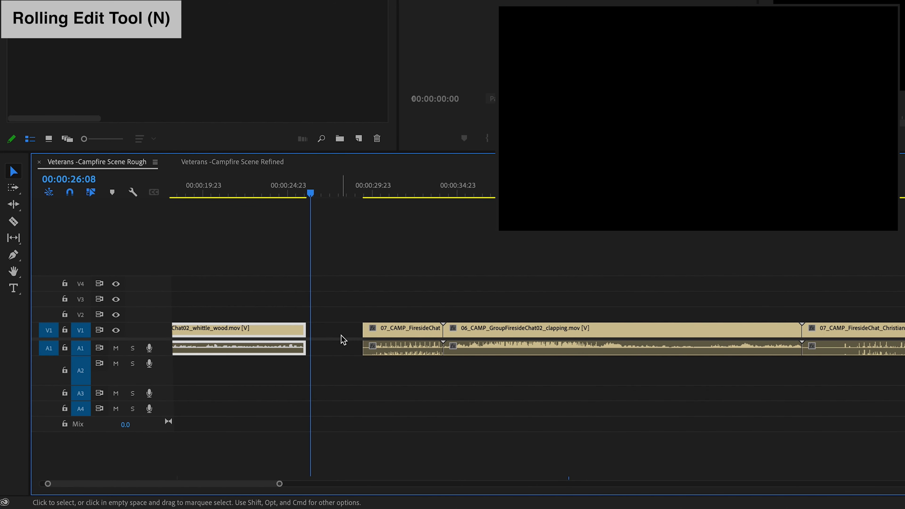
pyautogui.press('super+z')
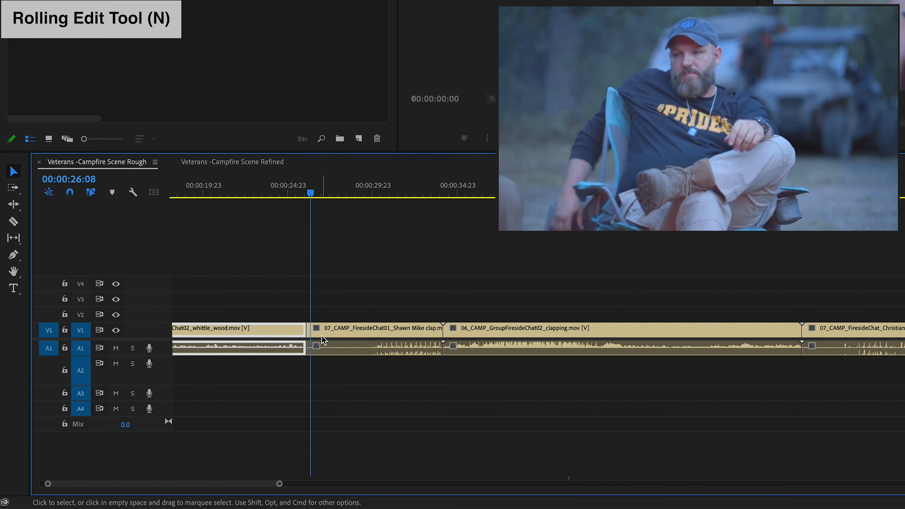
# - Ripple trim about 3.6 seconds off the FiresideChat01 clip's start, up to its clapping audio, and cue the playhead to 00:00:24:19
pyautogui.moveTo(309, 334); pyautogui.dragTo(368, 325)
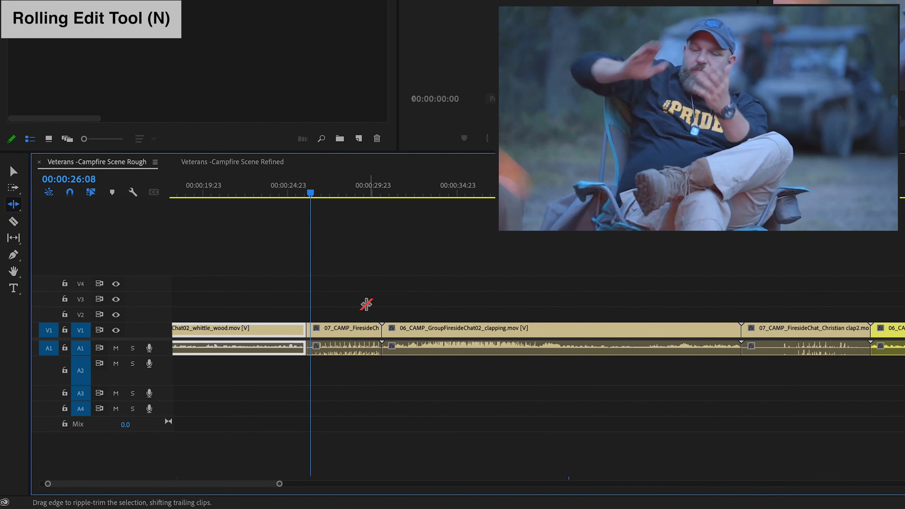
pyautogui.moveTo(307, 201)
pyautogui.mouseDown()
pyautogui.moveTo(275, 196)
pyautogui.moveTo(318, 198)
pyautogui.moveTo(297, 199)
pyautogui.mouseUp()
pyautogui.press('=')
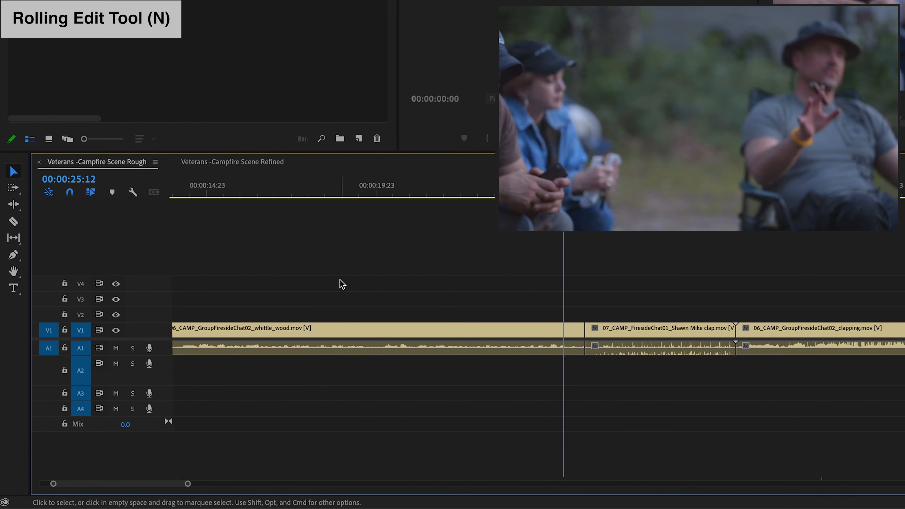
pyautogui.moveTo(563, 192); pyautogui.dragTo(539, 192)
# - Move the whittle_wood clip's audio to A2, extend its end by 00:00:06:05 beneath the following clips, and play across the cut
pyautogui.moveTo(501, 347); pyautogui.dragTo(506, 371)
pyautogui.moveTo(582, 377); pyautogui.dragTo(794, 388)
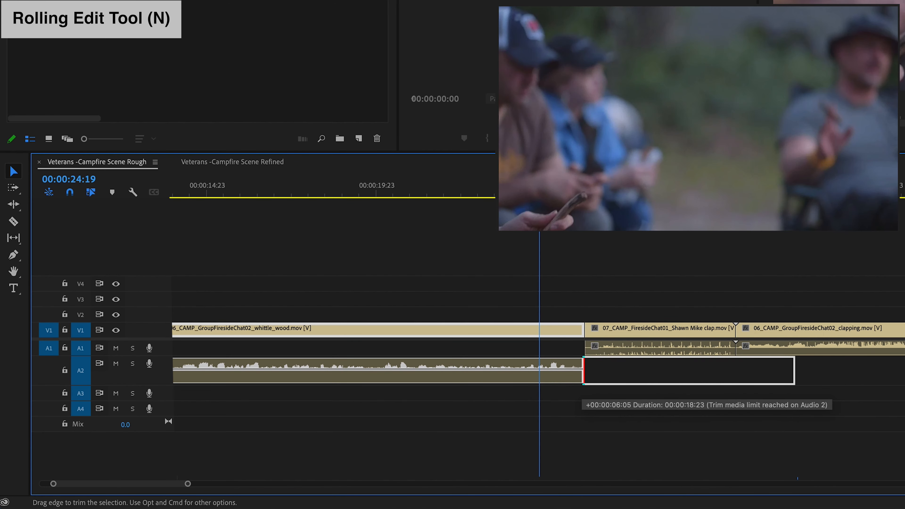
pyautogui.press('space')
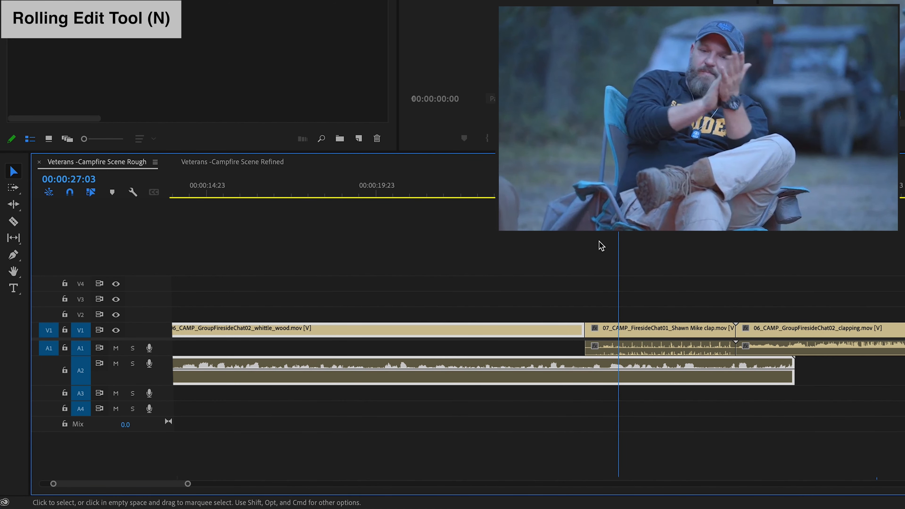
pyautogui.moveTo(617, 189); pyautogui.dragTo(592, 189)
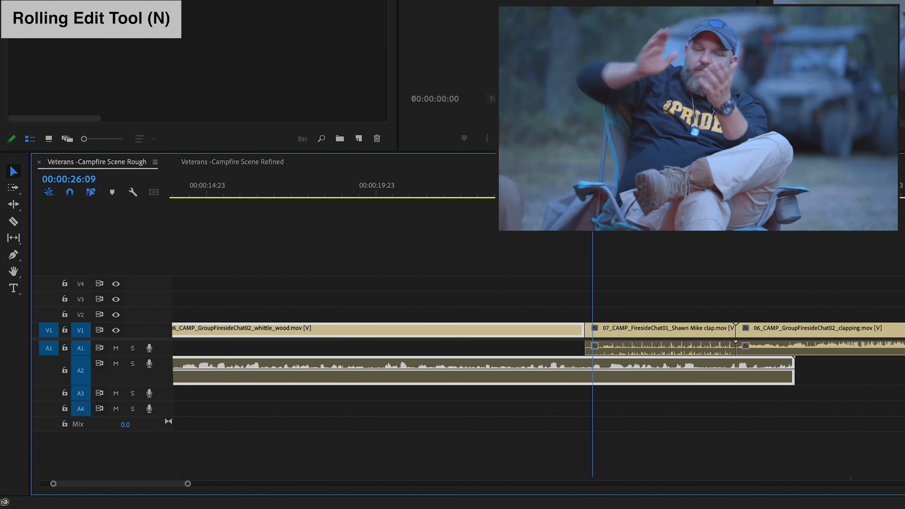
# - Cue the playhead to 00:00:26:13, just past the cut from whittle_wood to FiresideChat01, and activate the Rolling Edit tool
pyautogui.press('=')
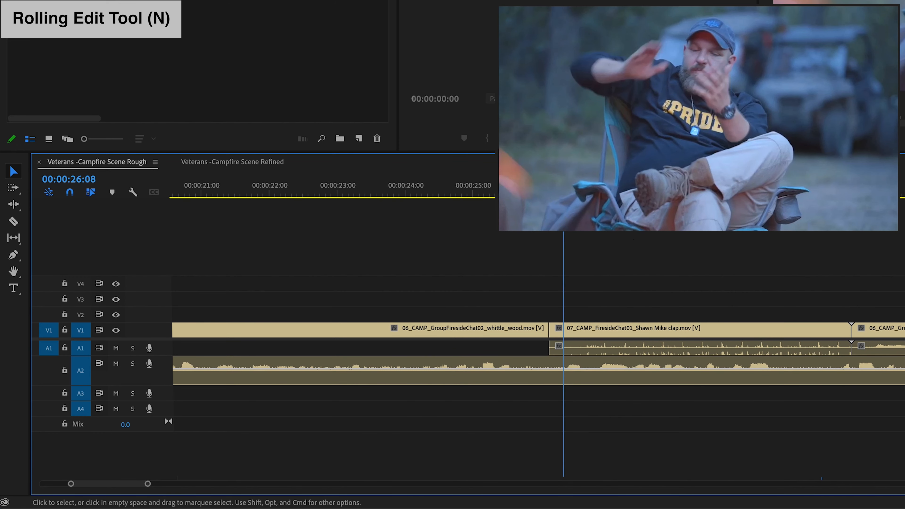
pyautogui.press('Right')
pyautogui.press('Right')
pyautogui.press('Right')
pyautogui.press('Right')
pyautogui.press('Right')
pyautogui.press('n')
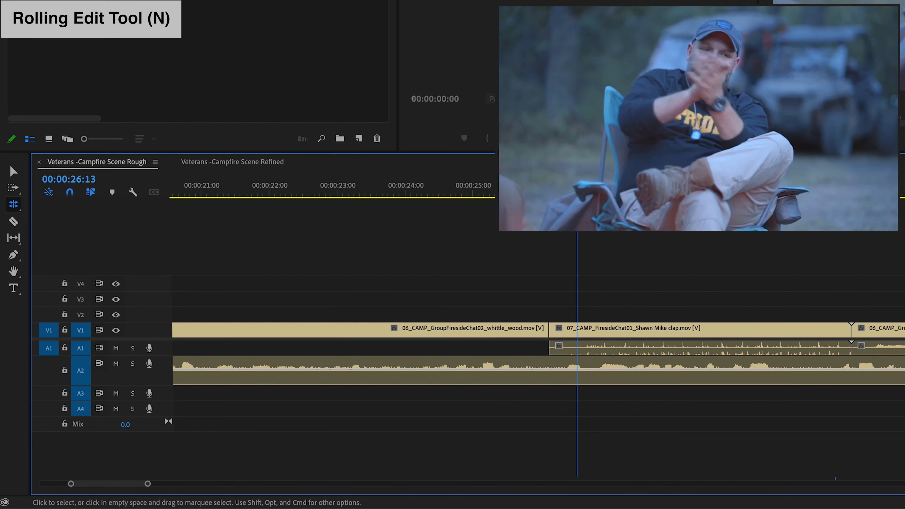
pyautogui.click(16, 209)
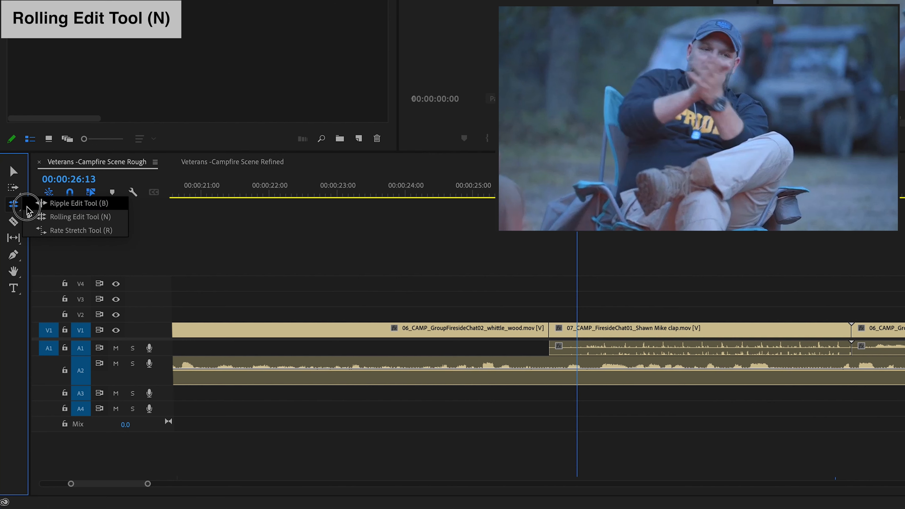
pyautogui.moveTo(16, 210); pyautogui.dragTo(59, 219)
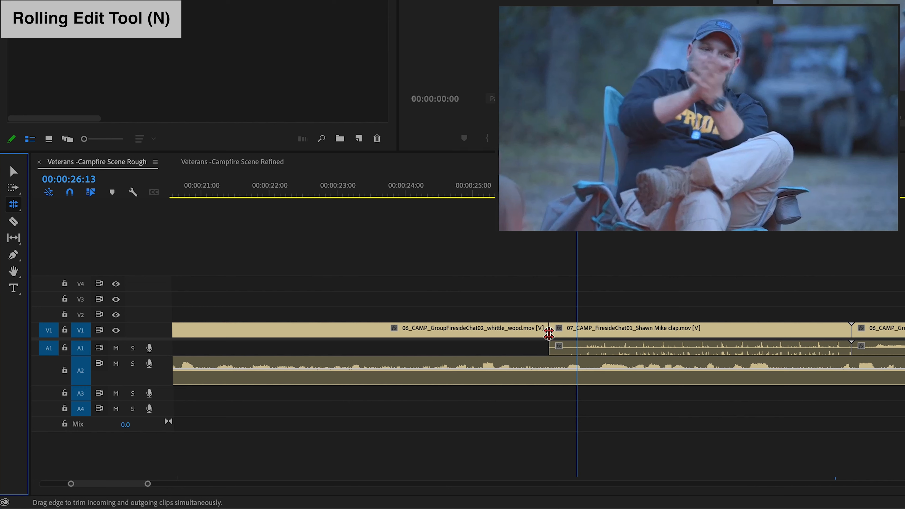
# - Roll the cut between the whittle_wood and FiresideChat01 clips about half a second later and play across it
pyautogui.click(549, 334)
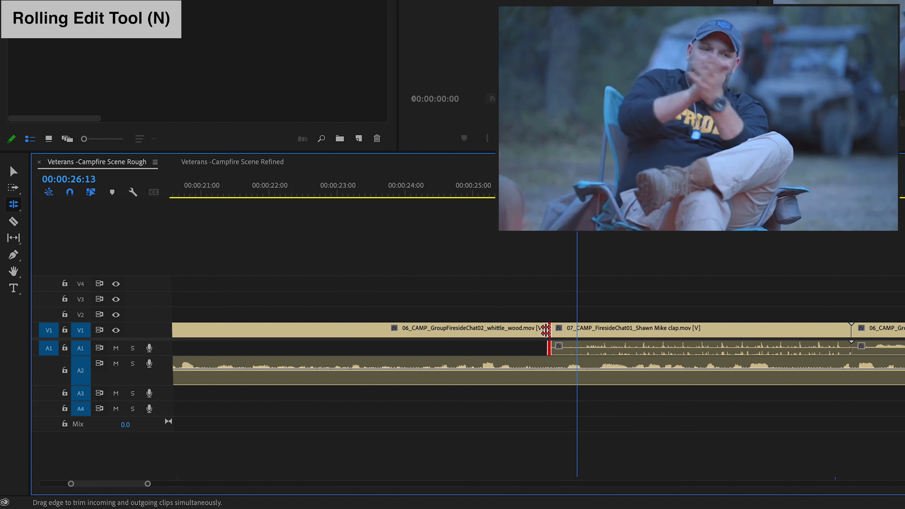
pyautogui.moveTo(550, 331); pyautogui.dragTo(584, 334)
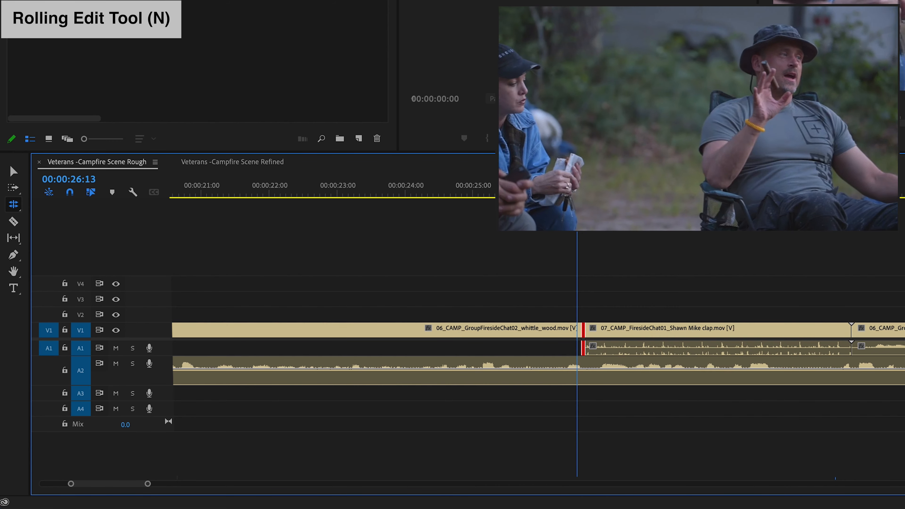
pyautogui.press('v')
pyautogui.press('space')
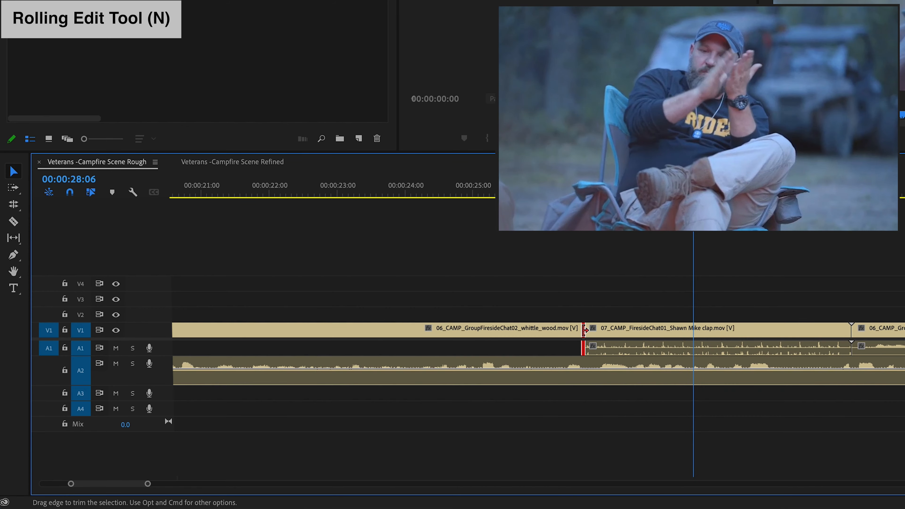
# - Roll the same cut about 0.8 seconds earlier with the Rolling Edit tool and play across it
pyautogui.press('n')
pyautogui.moveTo(582, 329); pyautogui.dragTo(527, 324)
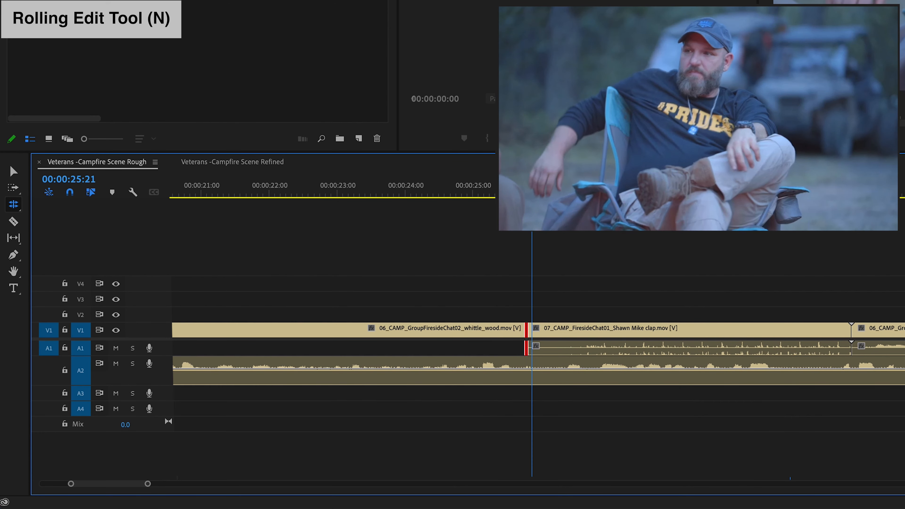
pyautogui.press('space')
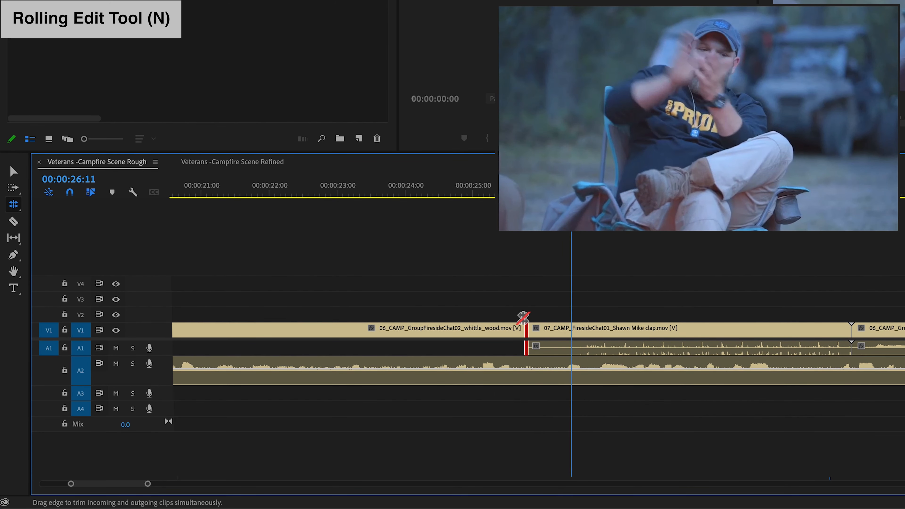
# - Roll the FiresideChat01 audio's start to 00:00:26:11 and its video cut about 0.8 seconds past that point, and play the overlap
pyautogui.moveTo(527, 328); pyautogui.dragTo(628, 335)
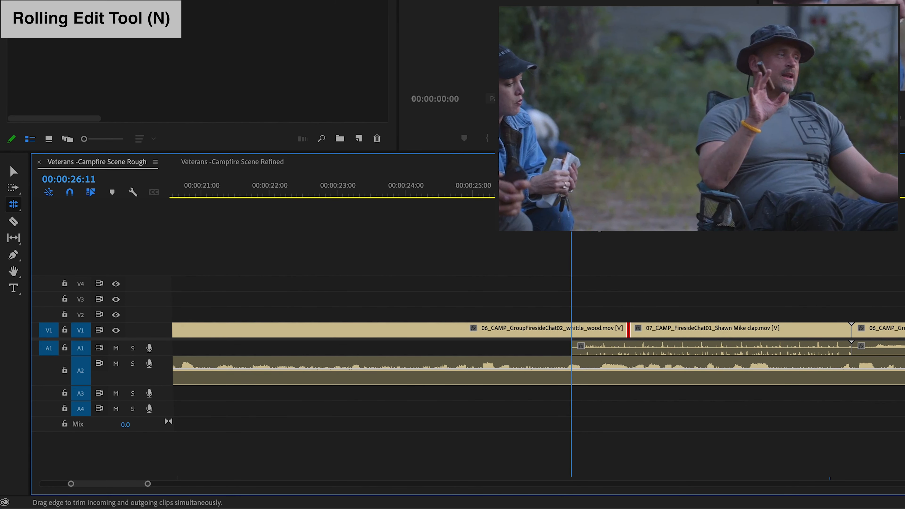
pyautogui.press('space')
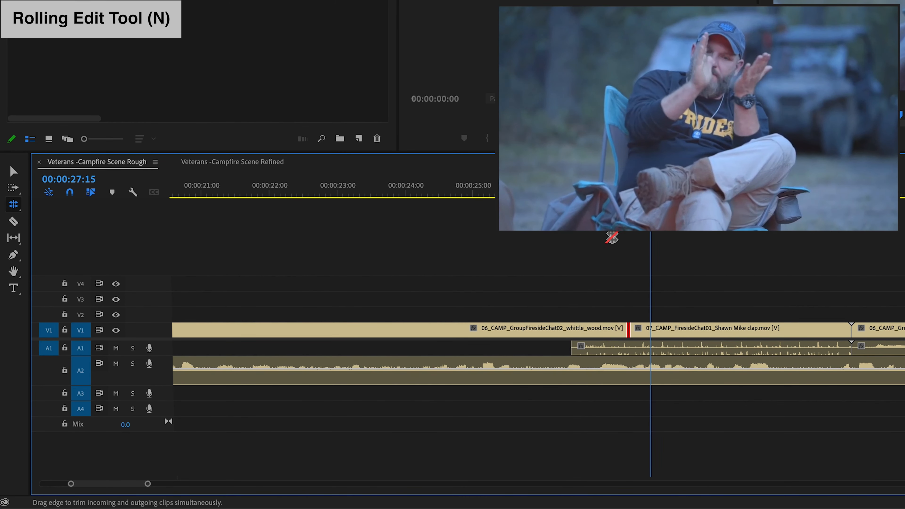